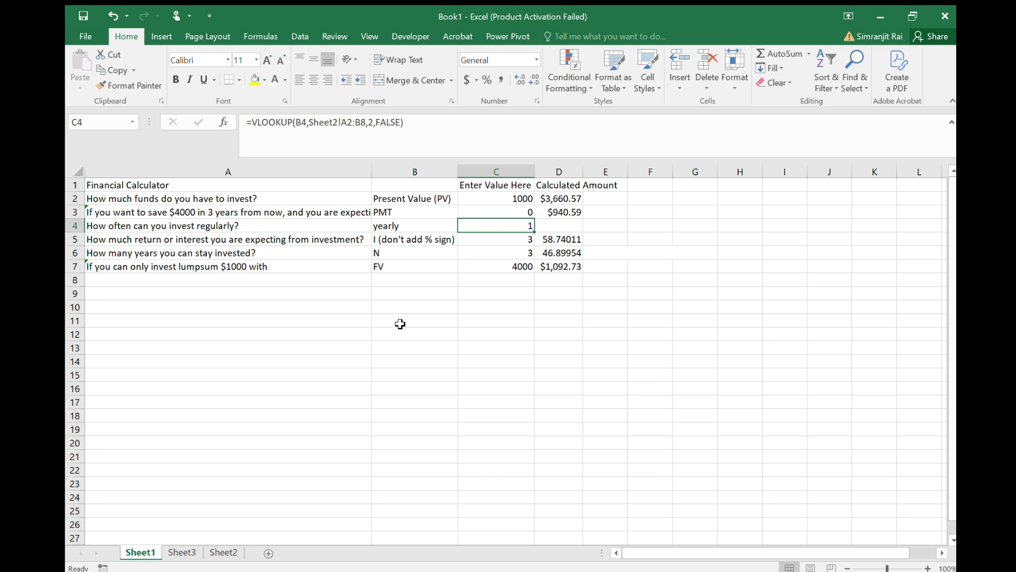
Examine the Financial Calculator's questions, headers and Calculated Amount column on Sheet1, ending at the future value formula in D7.
key("Left")
key("Left")
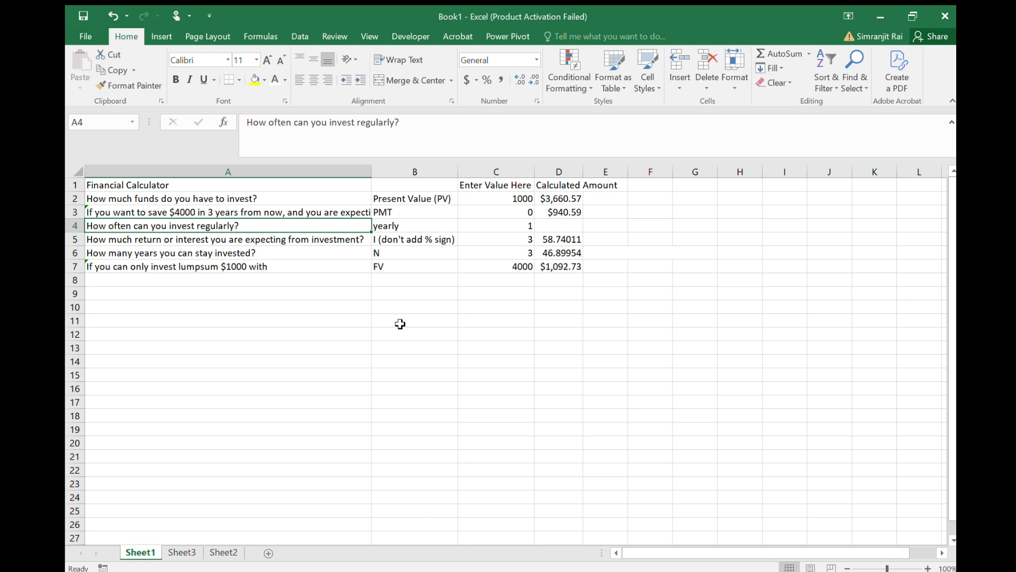
key("Up")
key("Up")
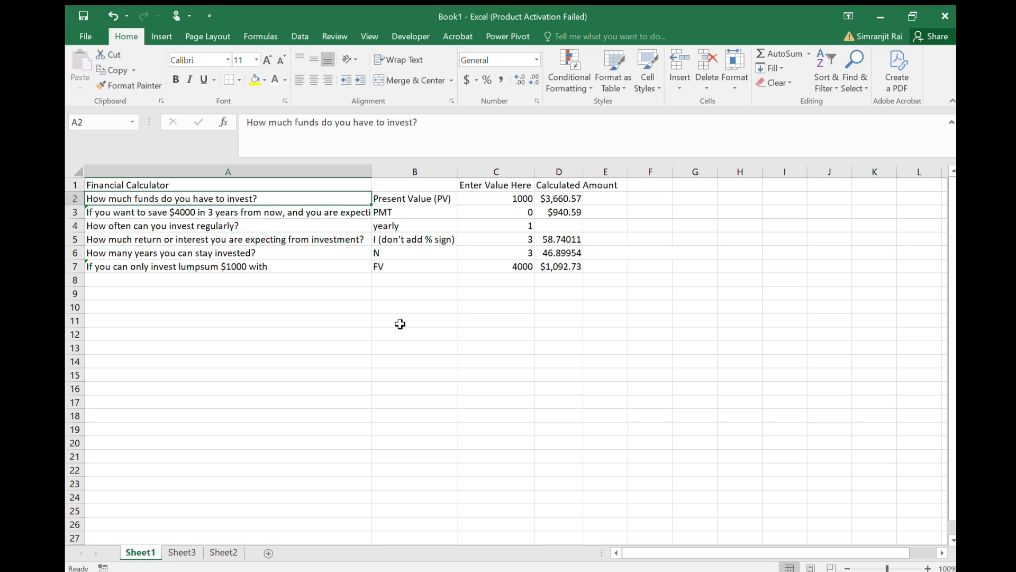
key("Up")
key("Right")
key("Right")
key("Right")
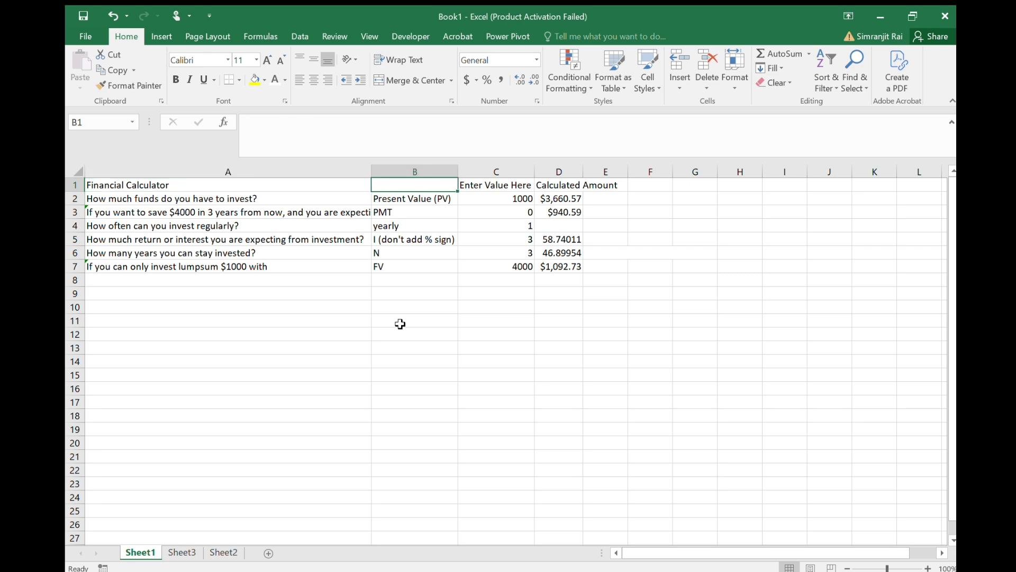
key("Down")
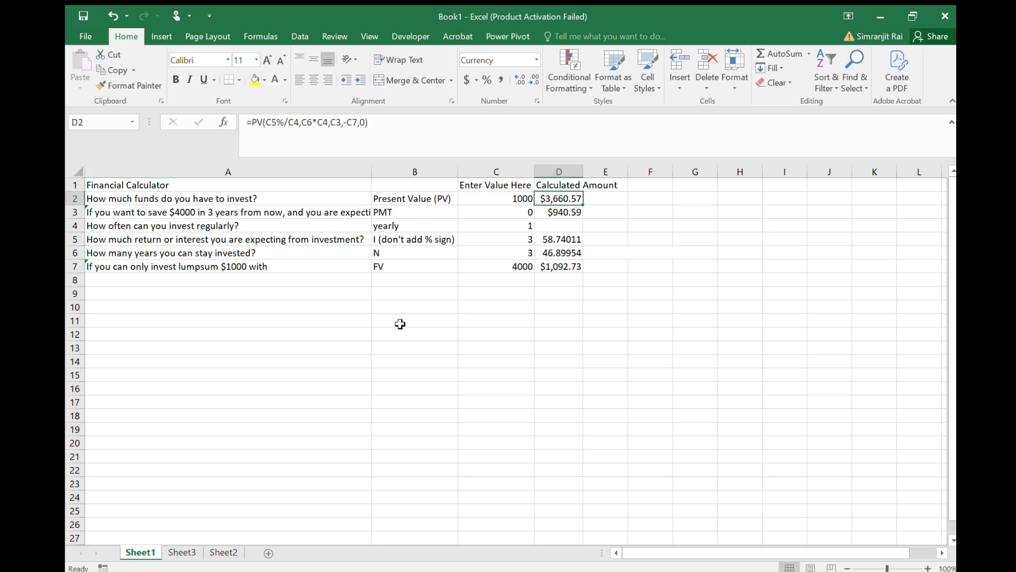
key("Down")
key("Down")
key("Down")
key("Down")
key("Down")
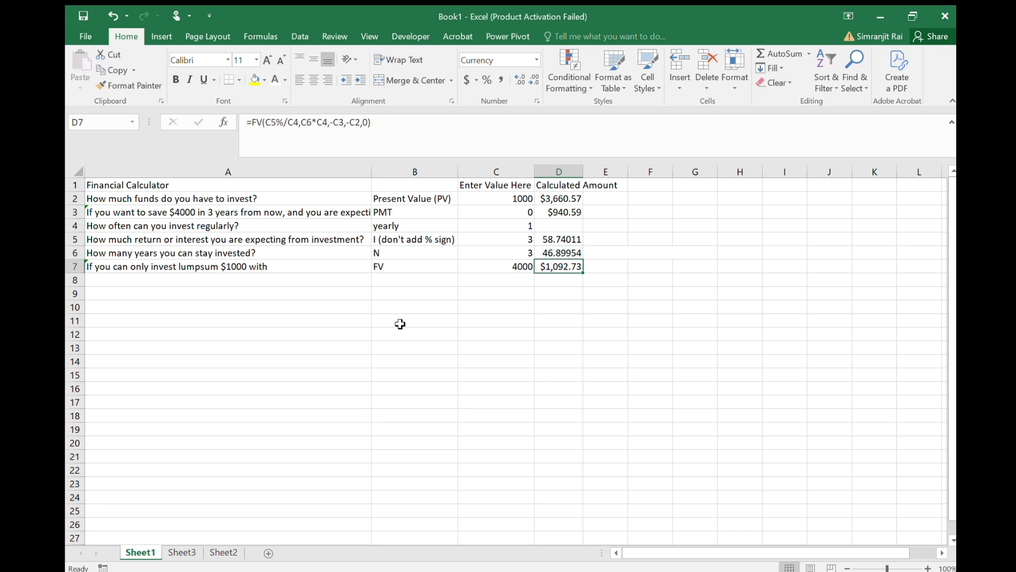
View the Investment Strategies title and the Option 1 heading on Sheet3.
left_click(180, 554)
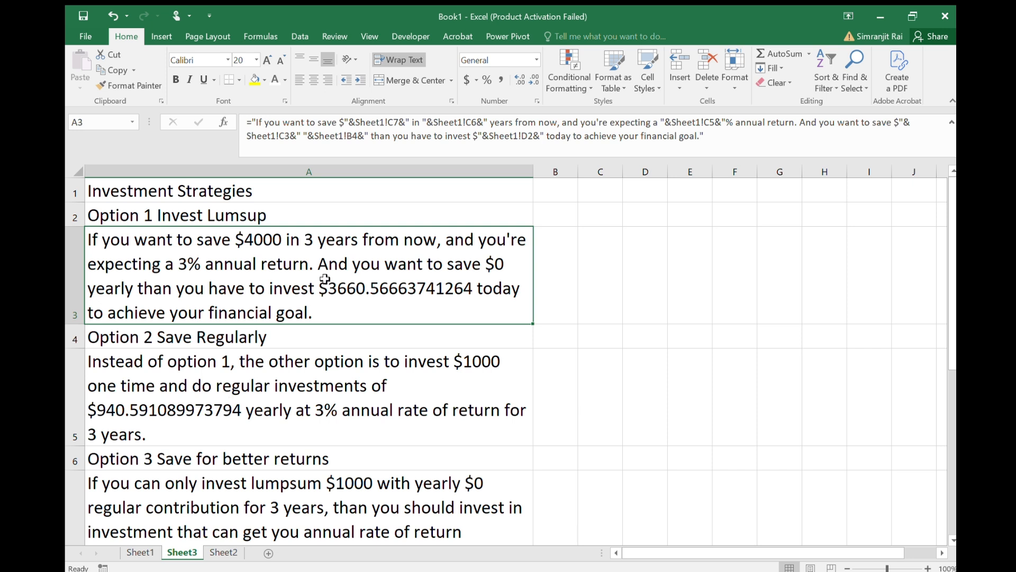
left_click(365, 195)
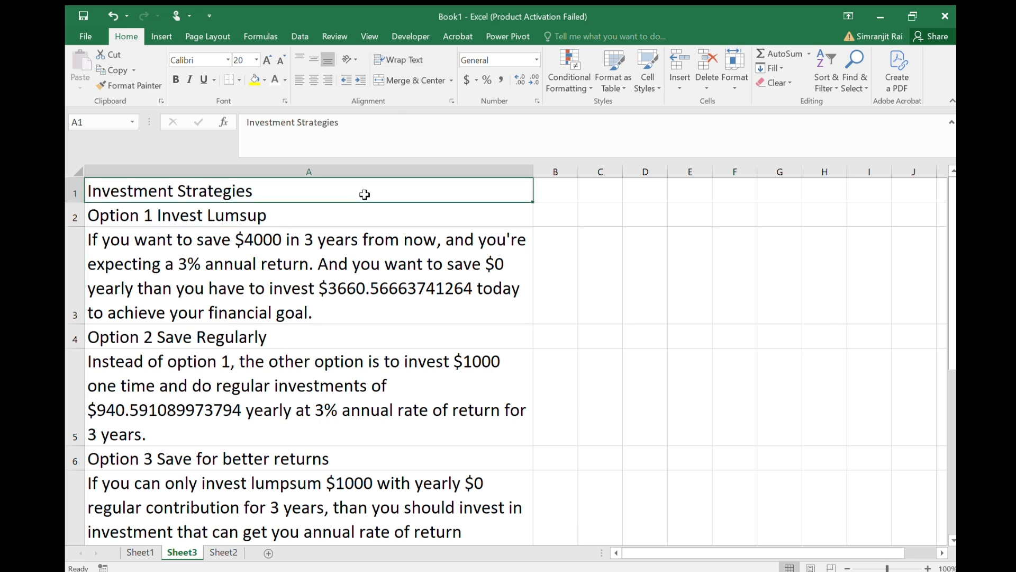
key("Down")
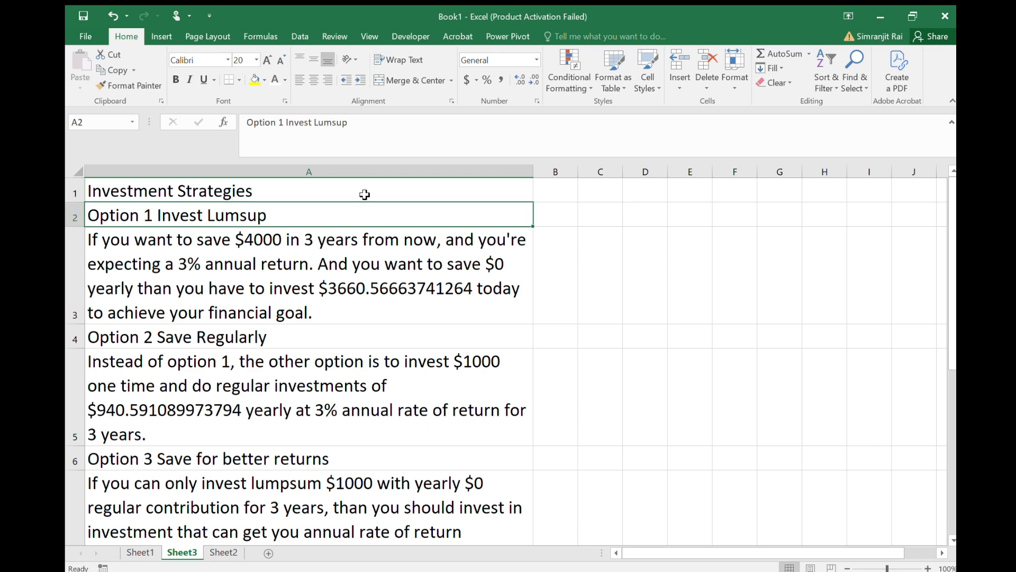
Review the PV, PMT, RATE, NPER and FV formulas in Sheet1's Calculated Amount column, from D2 down to D7.
left_click(140, 552)
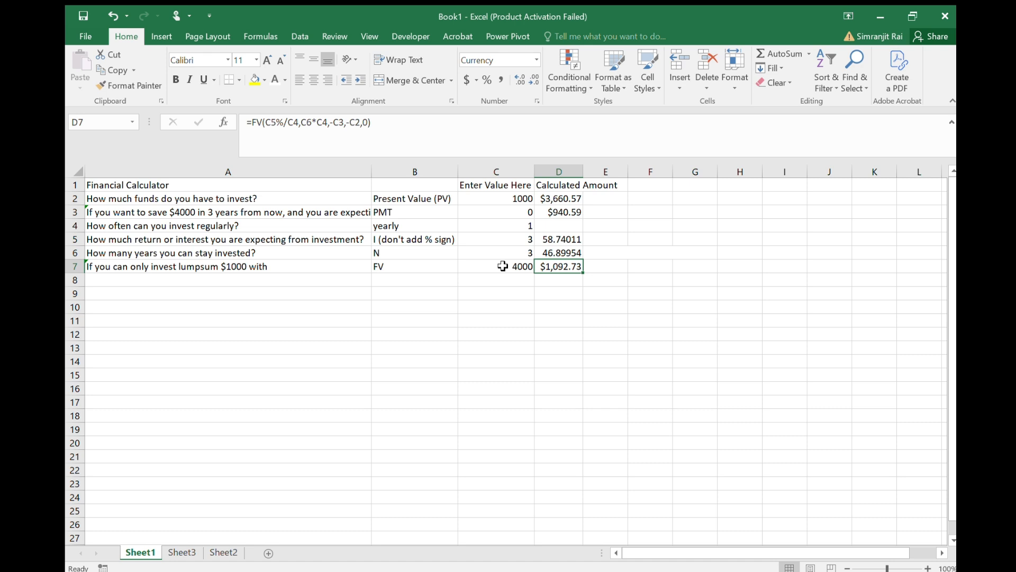
key("Up")
key("Up")
key("Up")
key("Up")
key("Up")
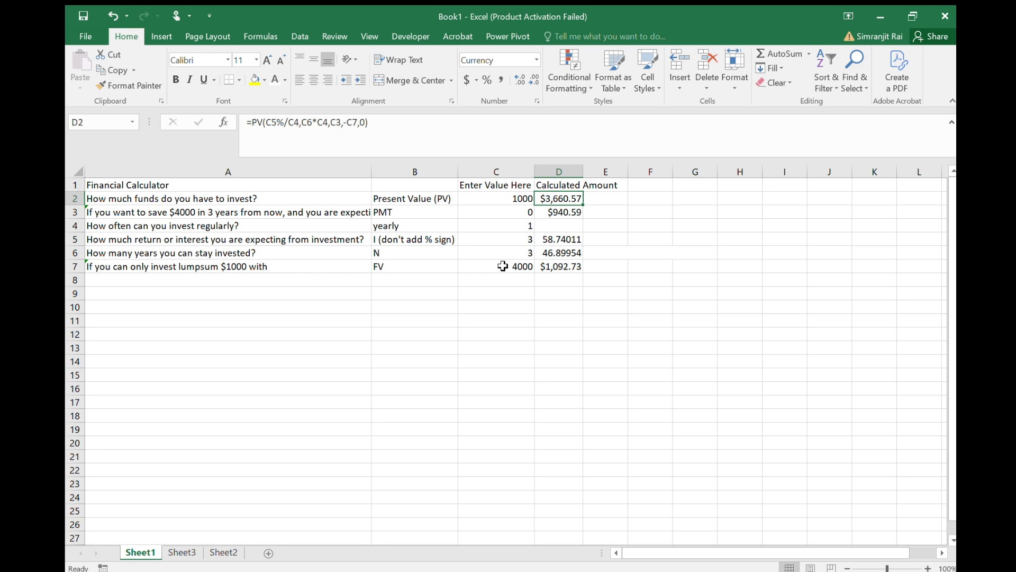
key("Down")
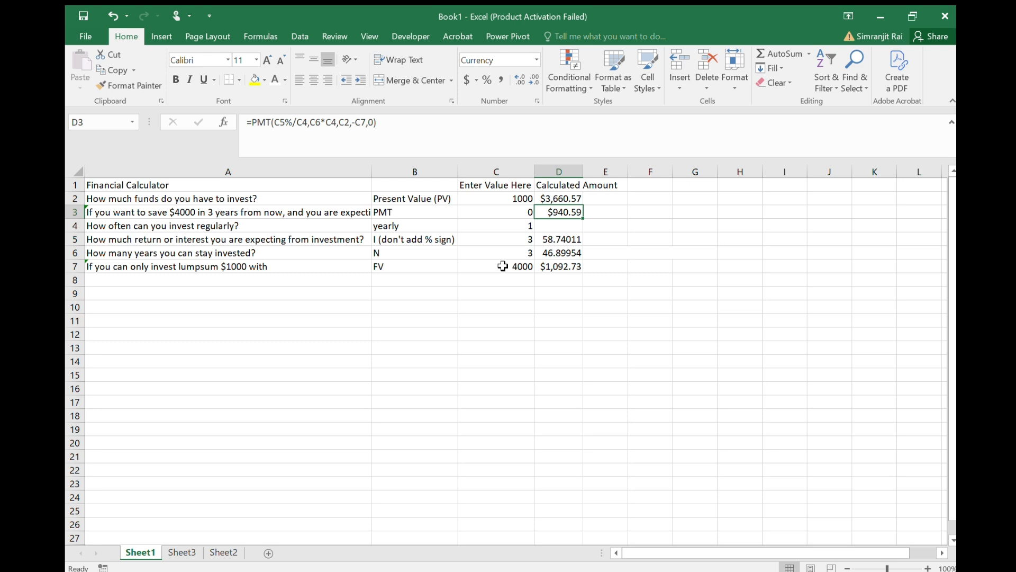
key("Down")
key("Down")
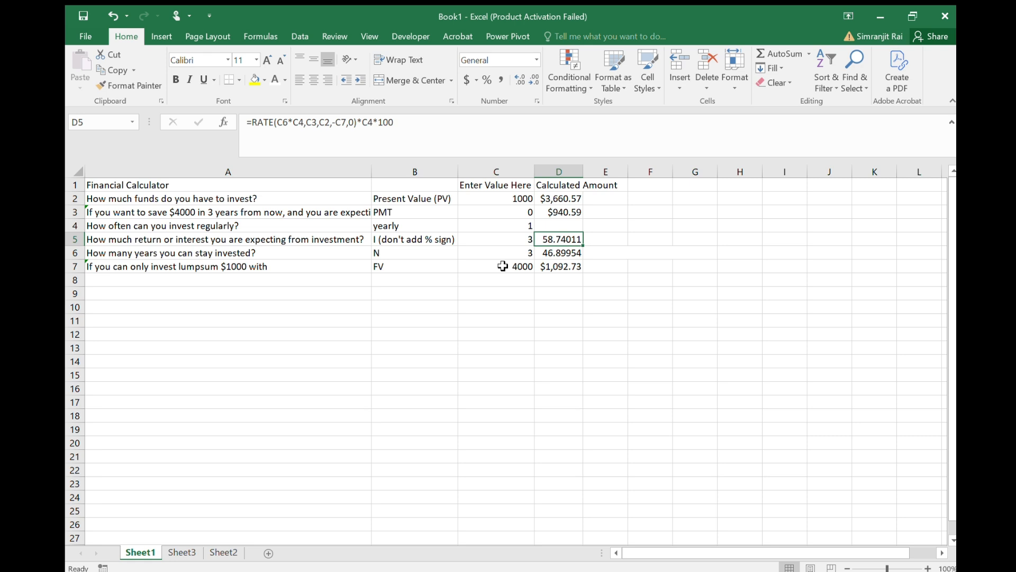
key("Down")
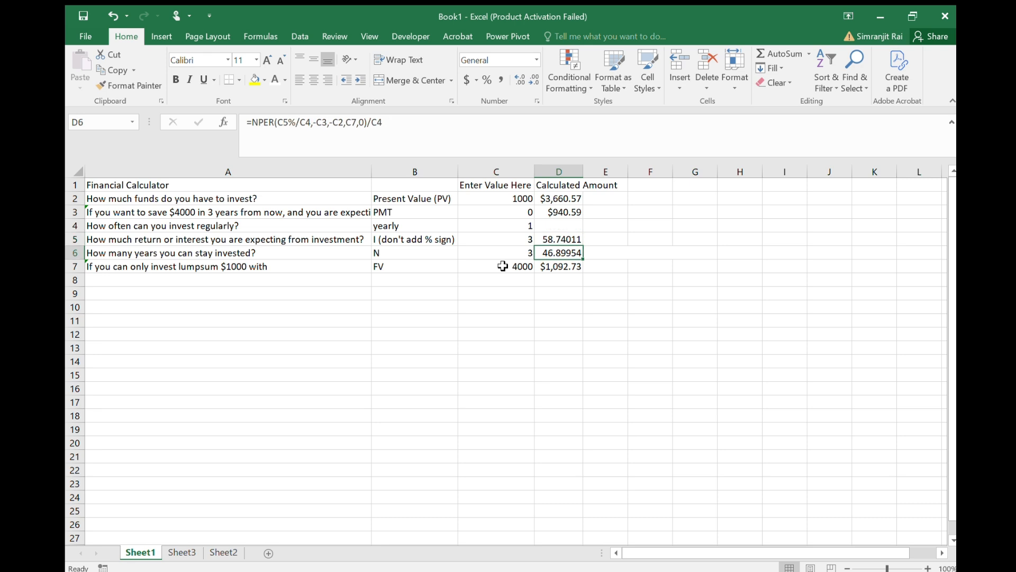
key("Down")
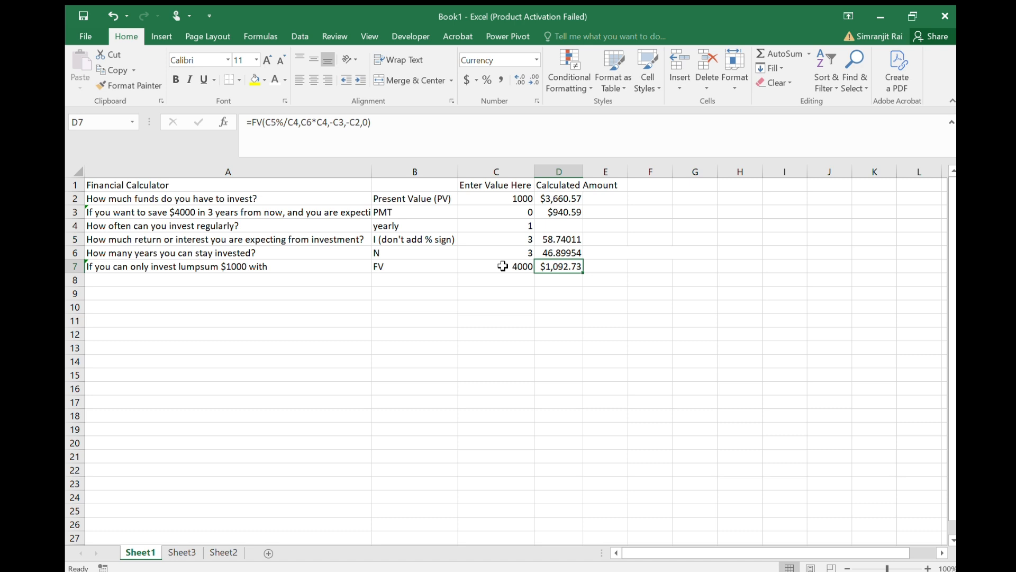
Examine how the Option 1 formula in Sheet3's cell A3 joins quoted text with cell values from Sheet1.
left_click(180, 554)
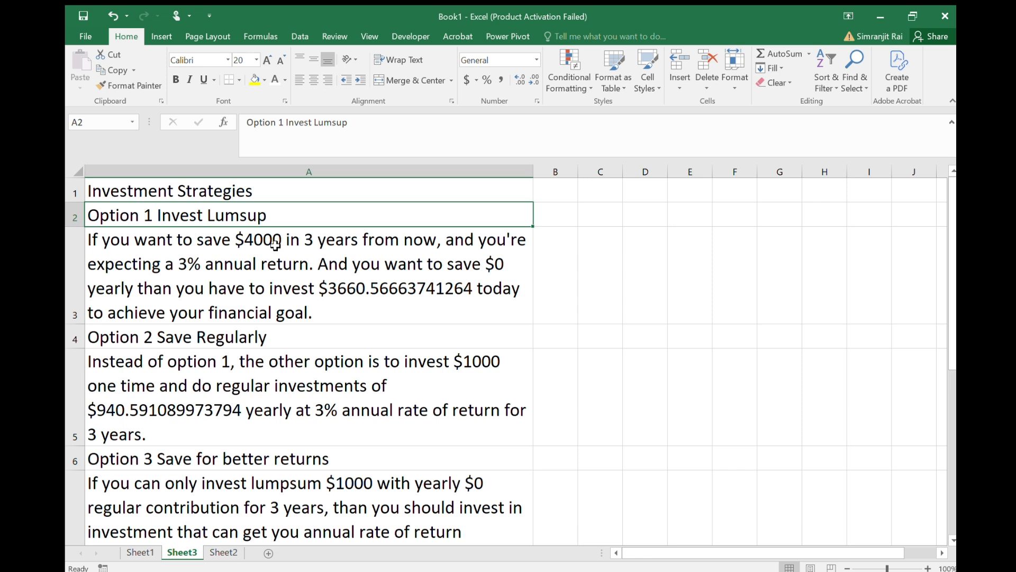
left_click(377, 290)
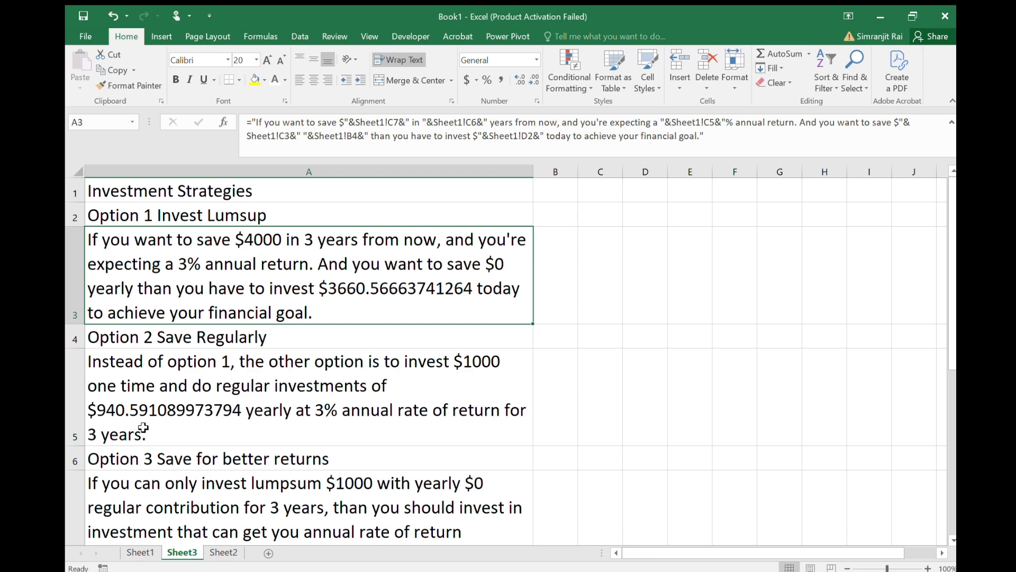
left_click(137, 553)
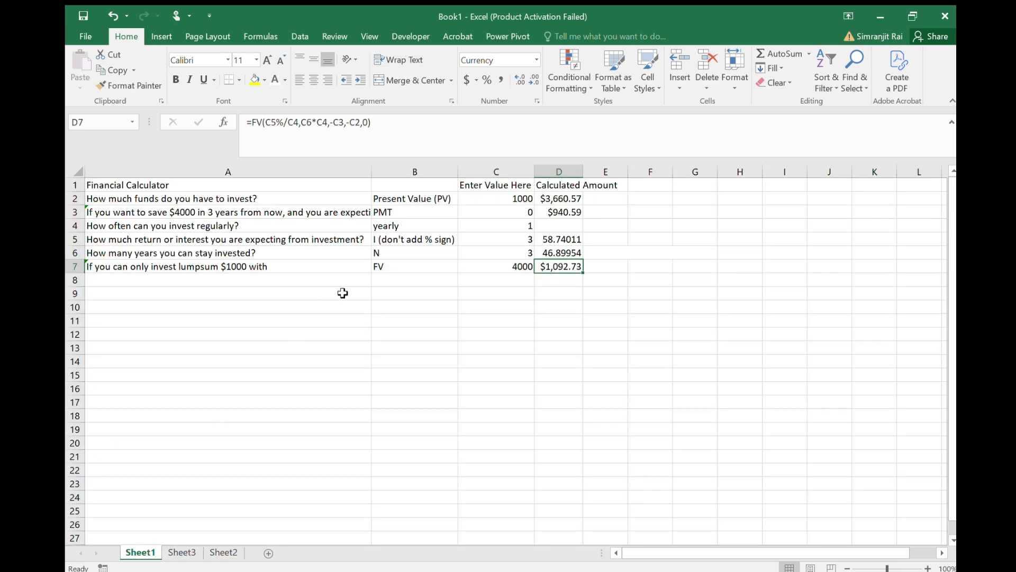
left_click(180, 552)
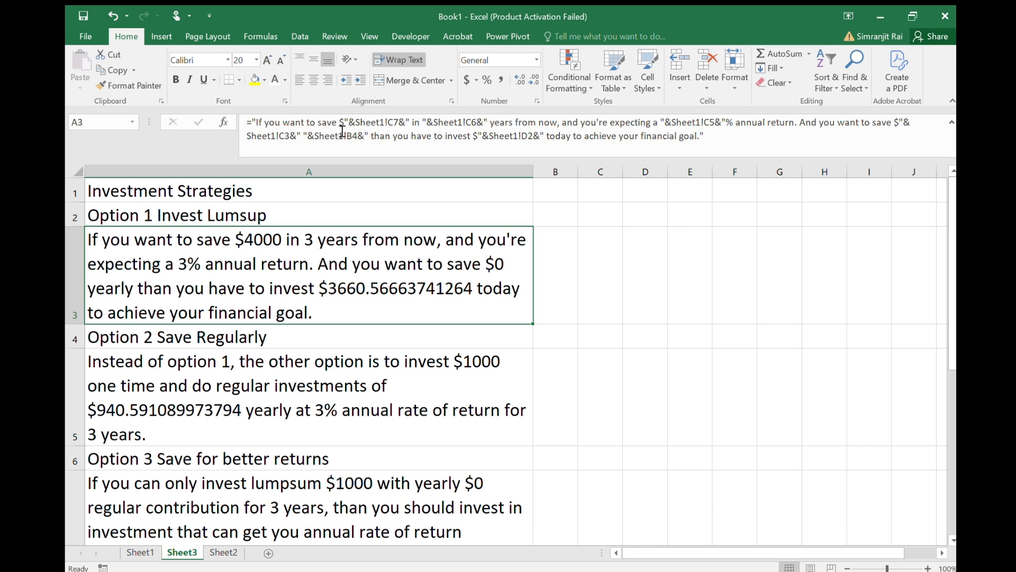
left_click_drag(252, 122, 348, 124)
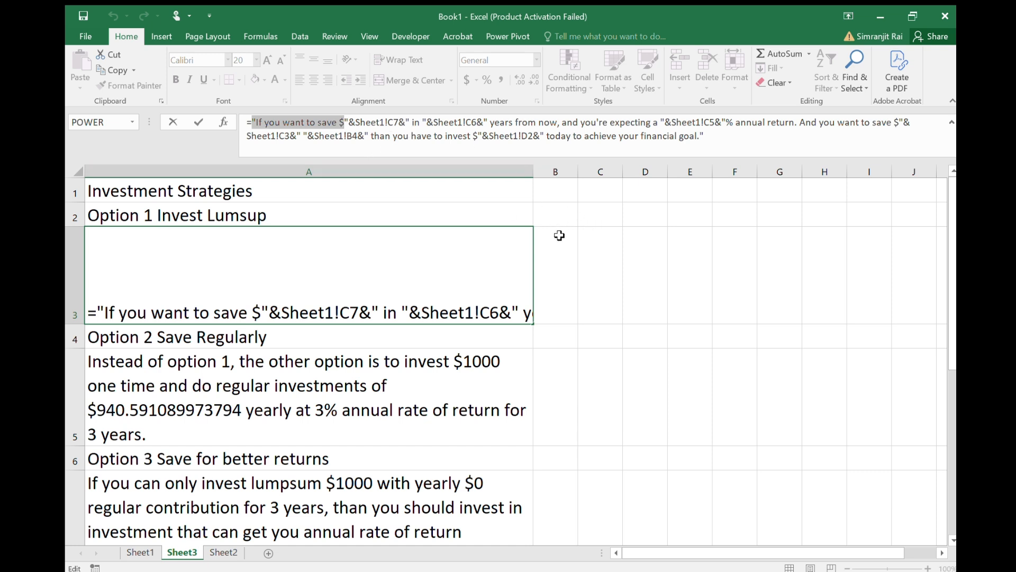
key("Return")
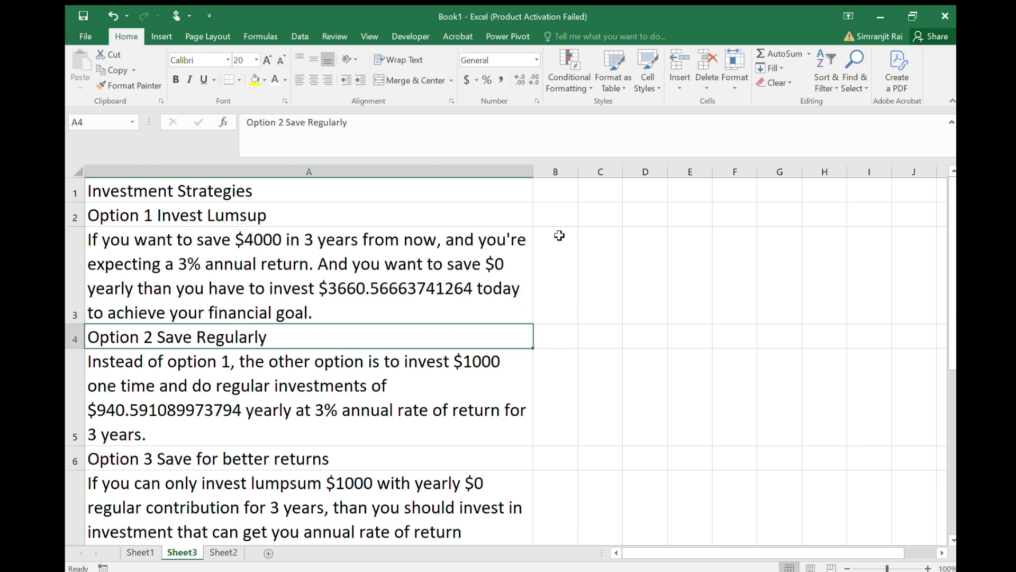
left_click(306, 257)
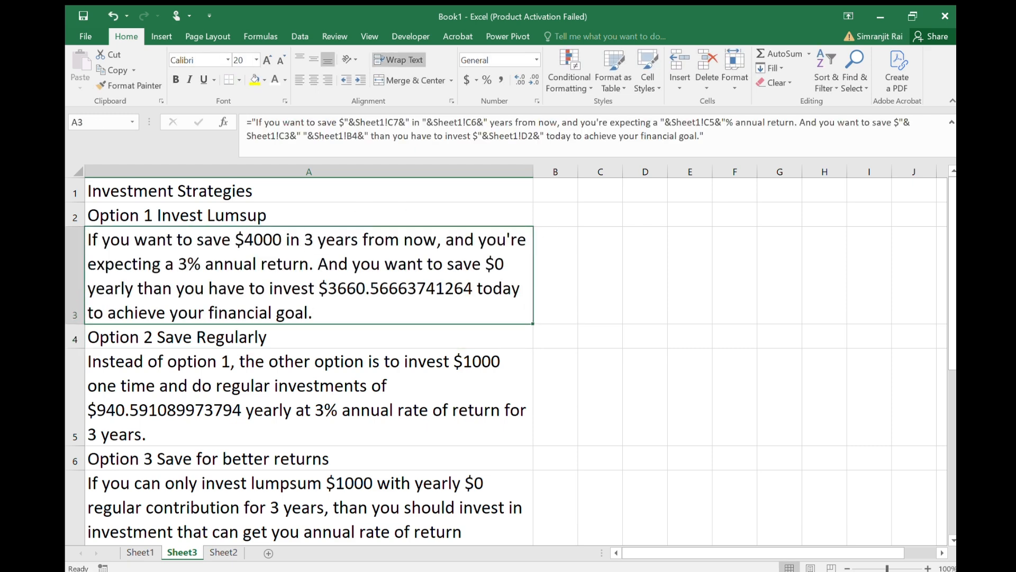
left_click(140, 553)
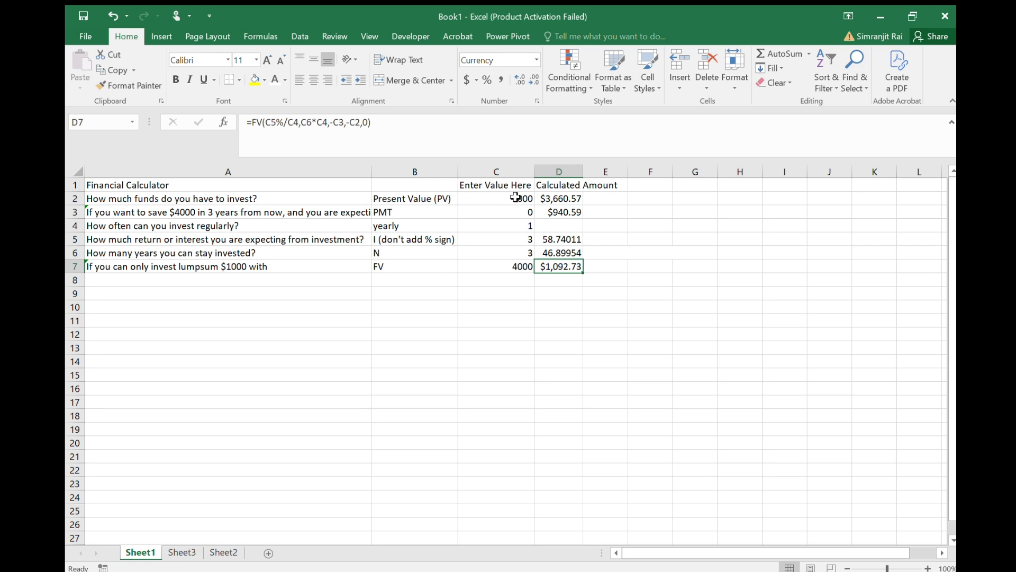
left_click(179, 553)
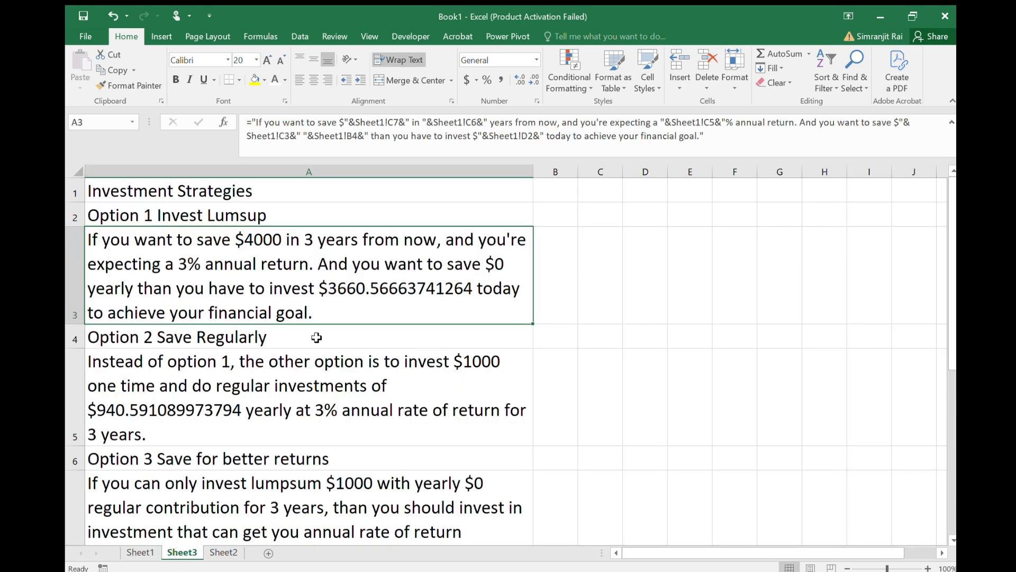
Widen column B on Sheet3 and copy the text "If you want to save $" from the formula in A3.
left_click(562, 254)
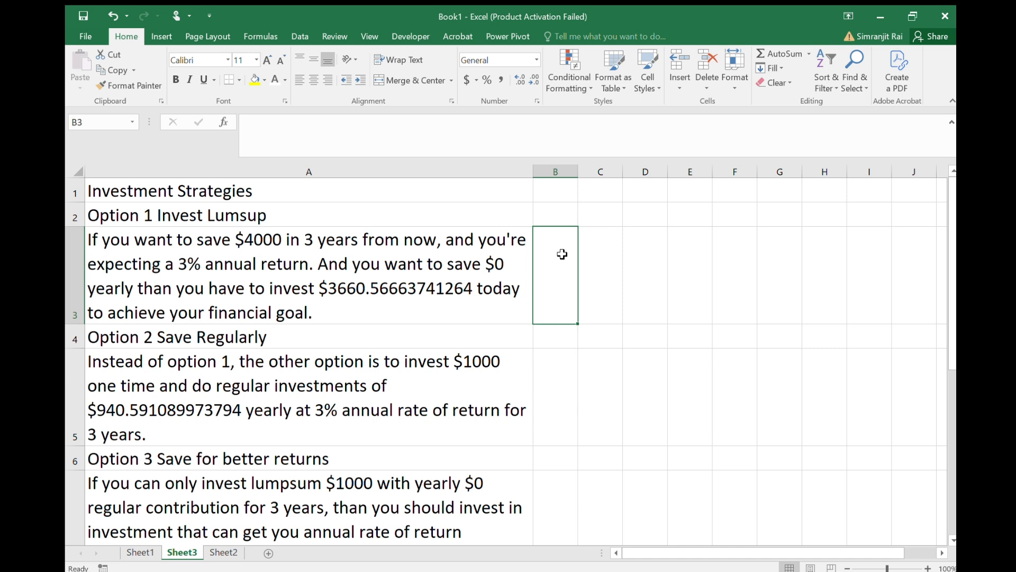
left_click_drag(578, 174, 818, 188)
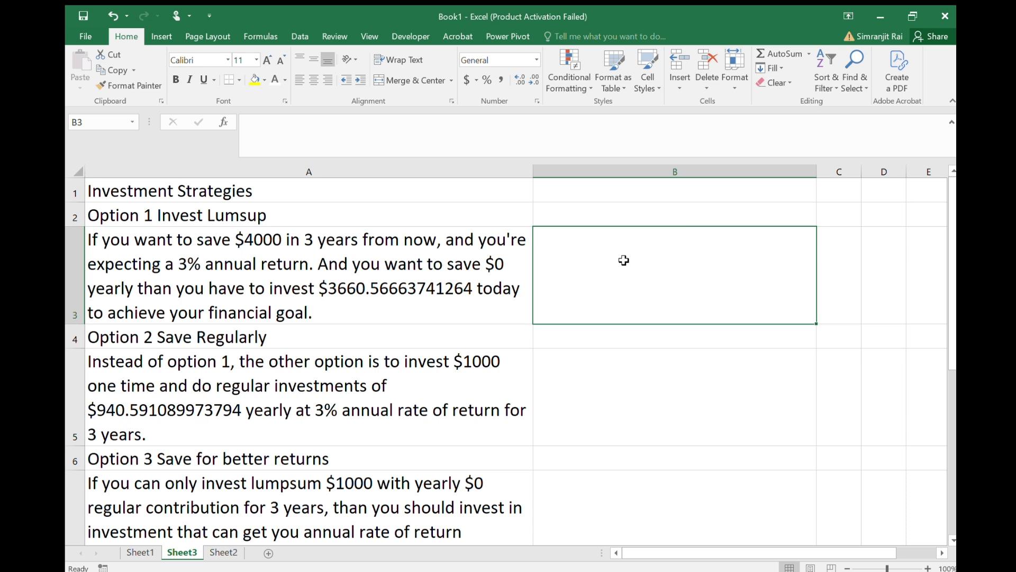
left_click(349, 264)
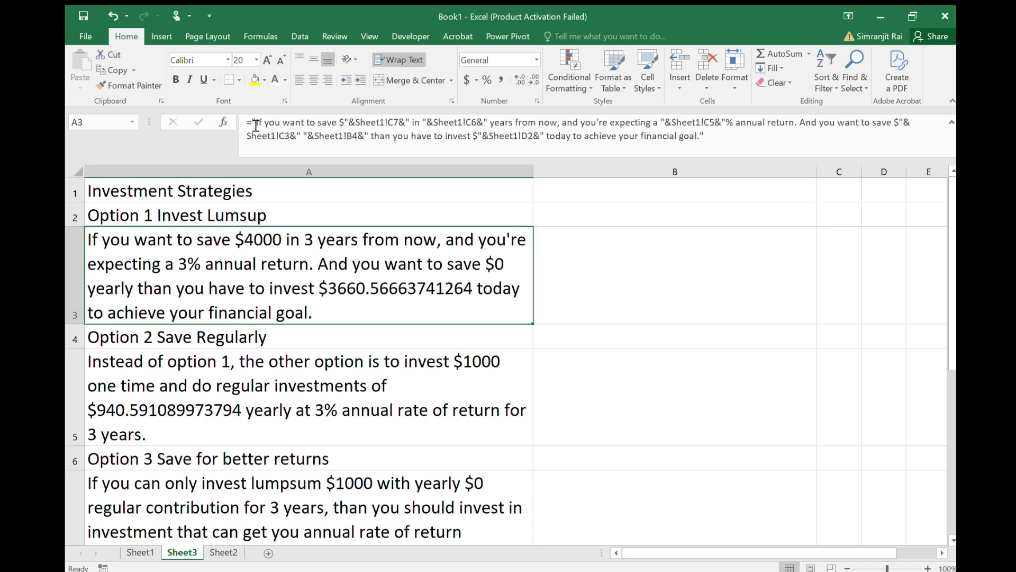
left_click_drag(257, 125, 291, 123)
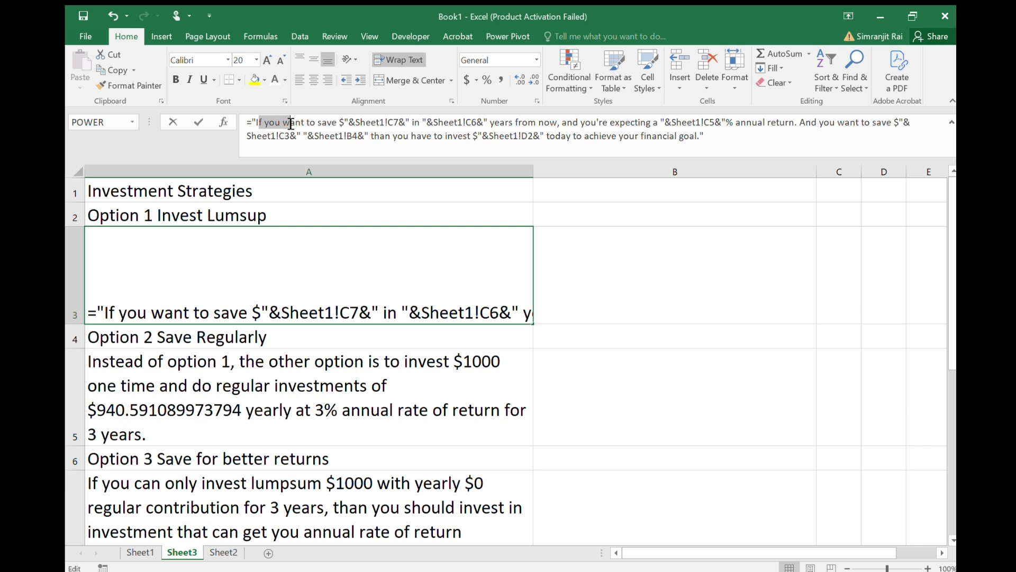
left_click(291, 123)
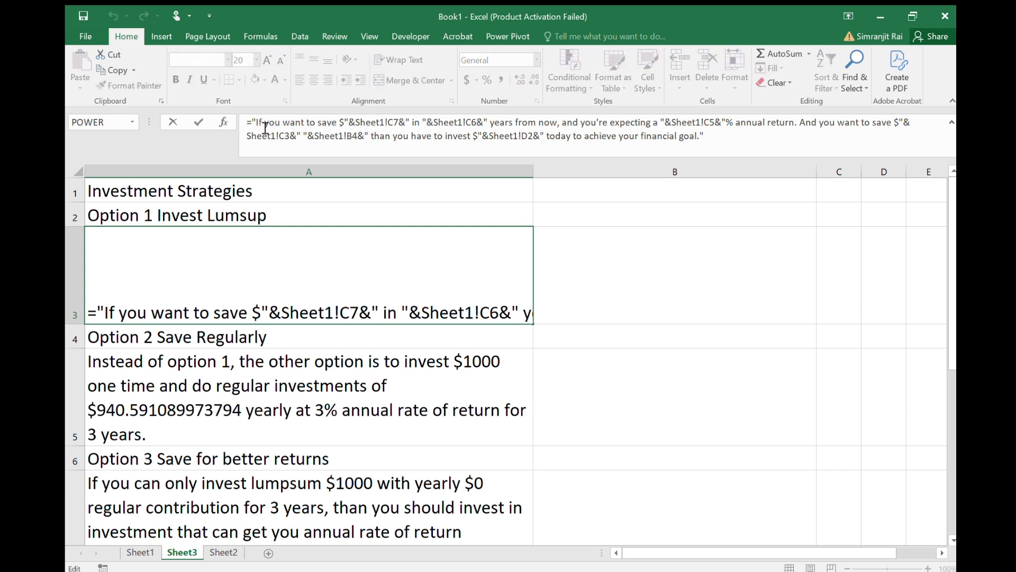
left_click_drag(355, 128, 344, 126)
key("ctrl+c")
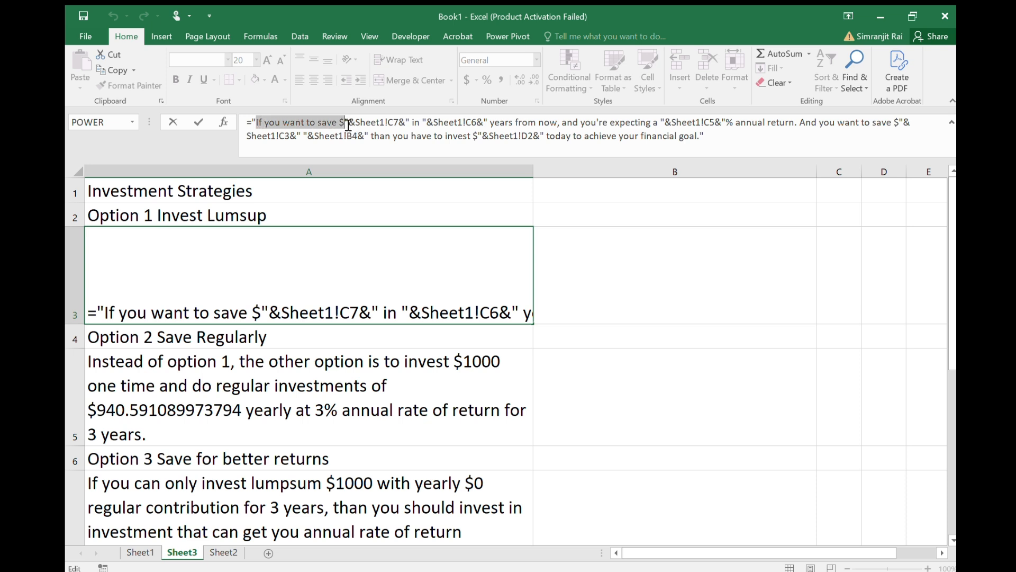
Enter the formula ="If you want to save $"&Sheet1!C2 in Sheet3's cell B3 using the copied text, and reselect A3.
left_click(663, 284)
type("=")
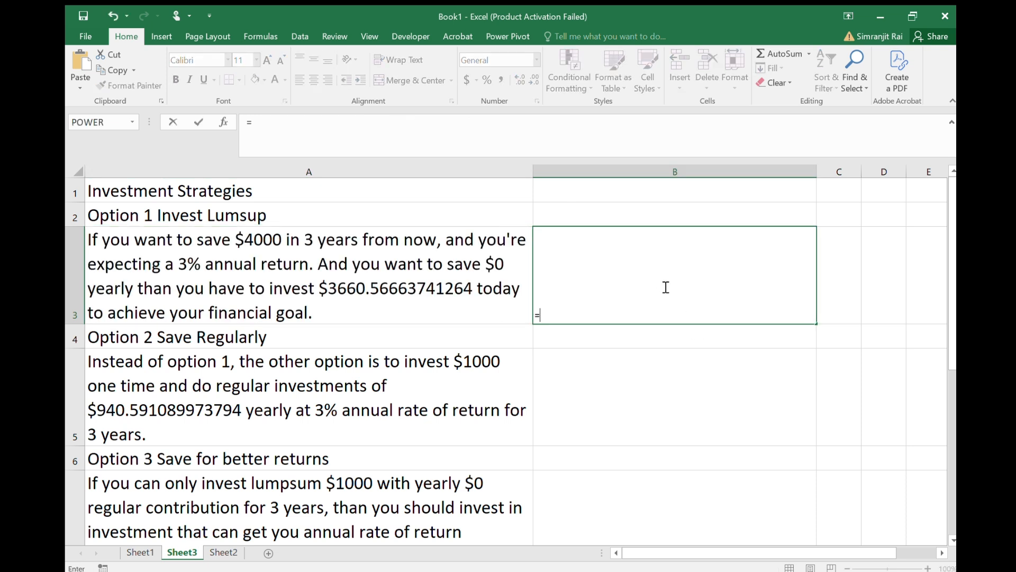
type("\"")
key("ctrl+v")
type("\"&")
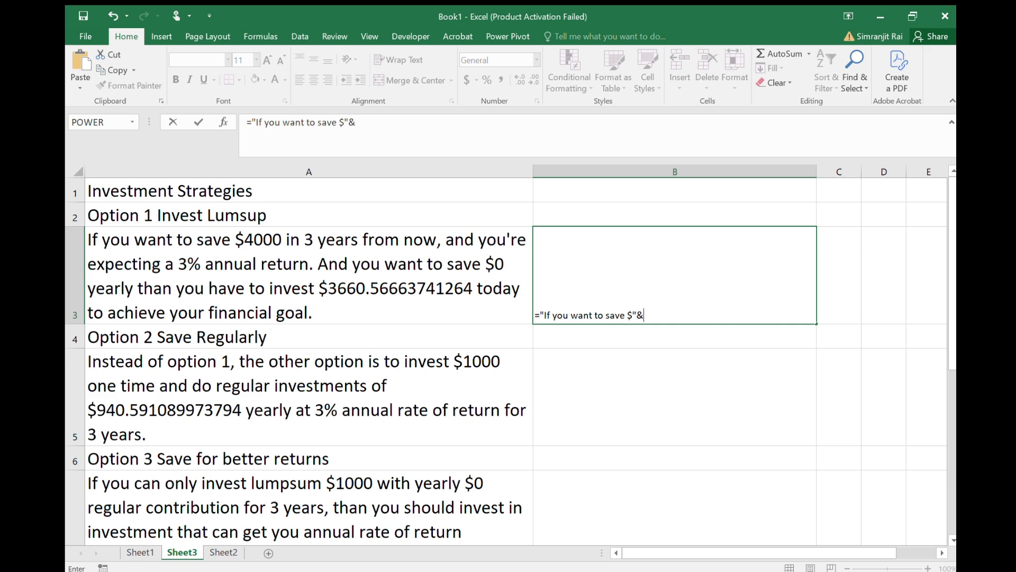
left_click(139, 552)
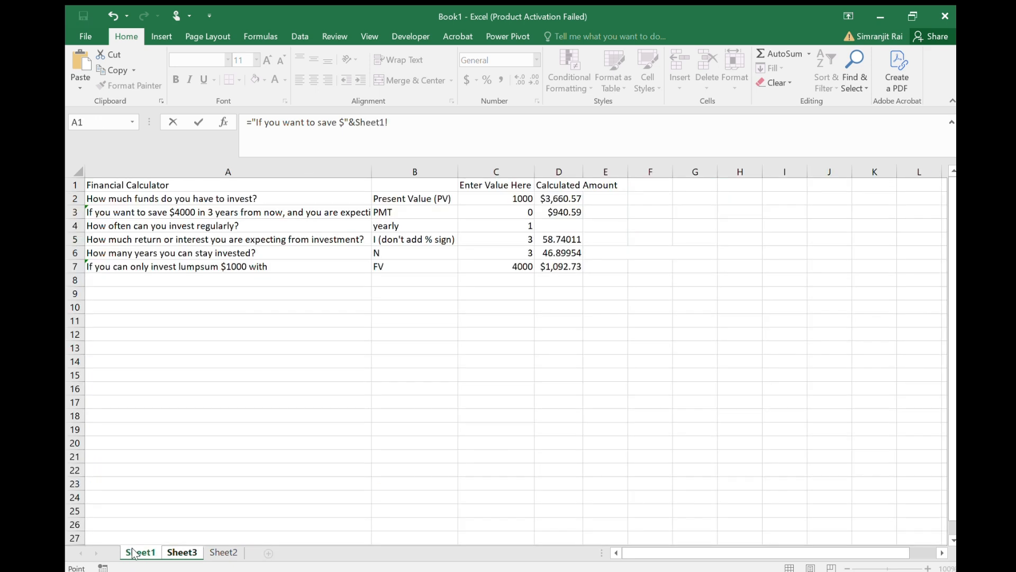
left_click(517, 201)
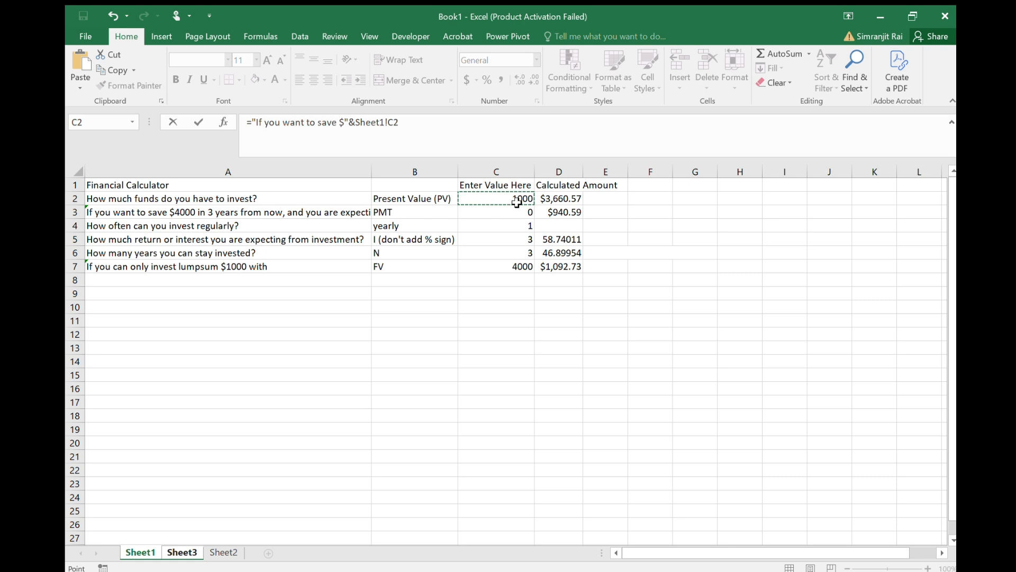
key("Return")
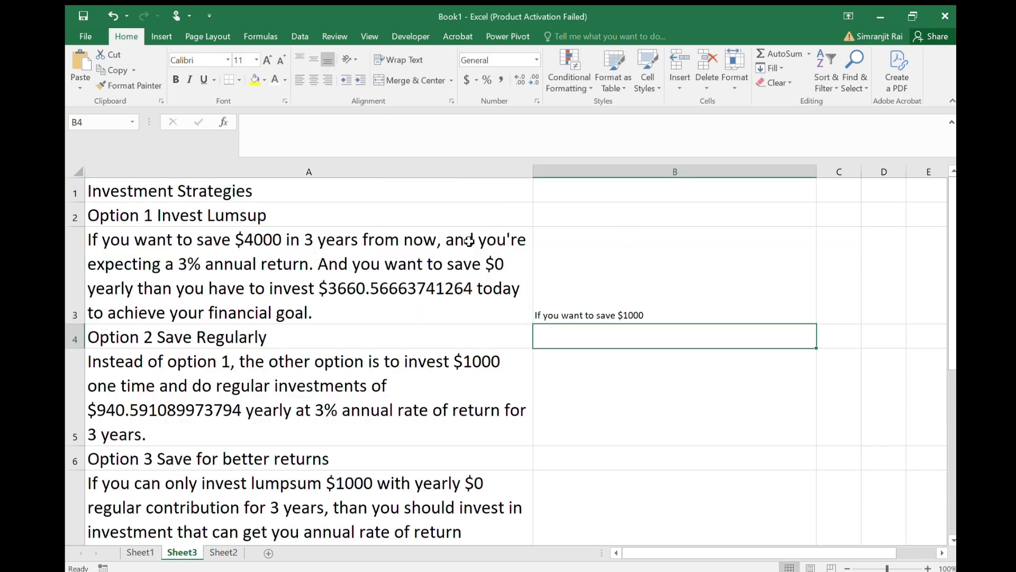
left_click(346, 259)
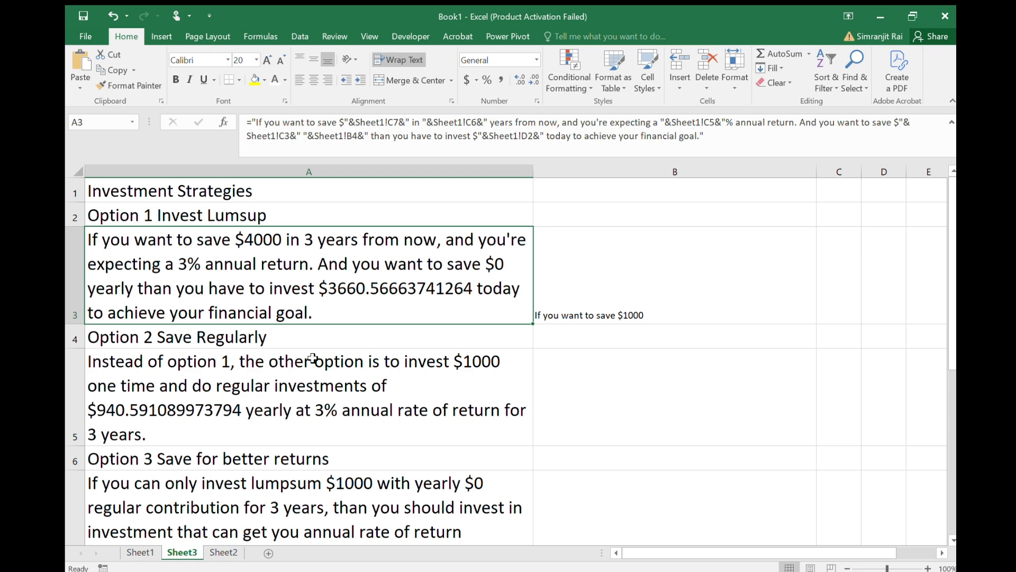
Wrap the PV formula in Sheet1's cell D2 in ROUND with 2 decimal places.
left_click(140, 552)
left_click(569, 197)
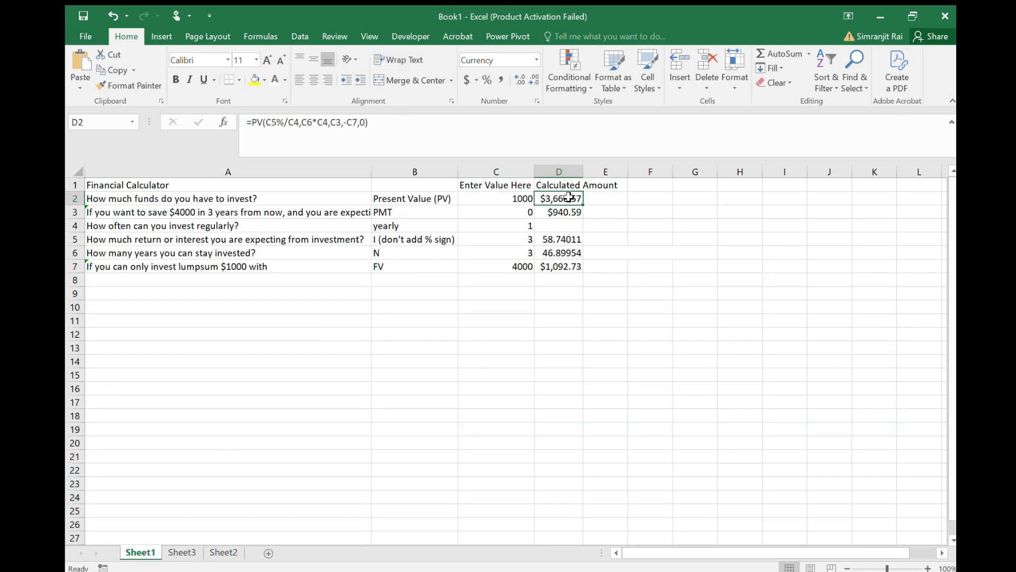
left_click(182, 552)
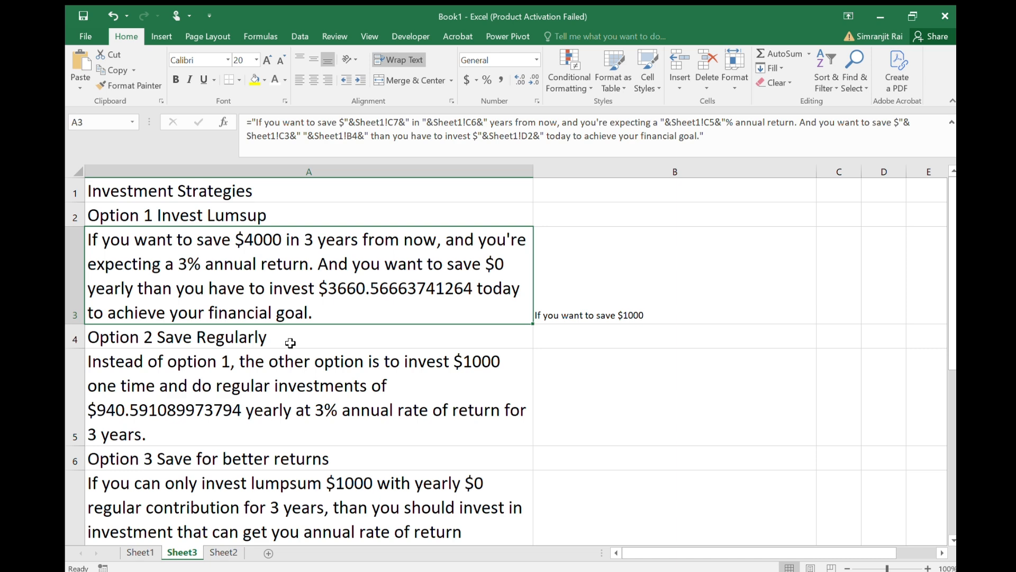
left_click(140, 553)
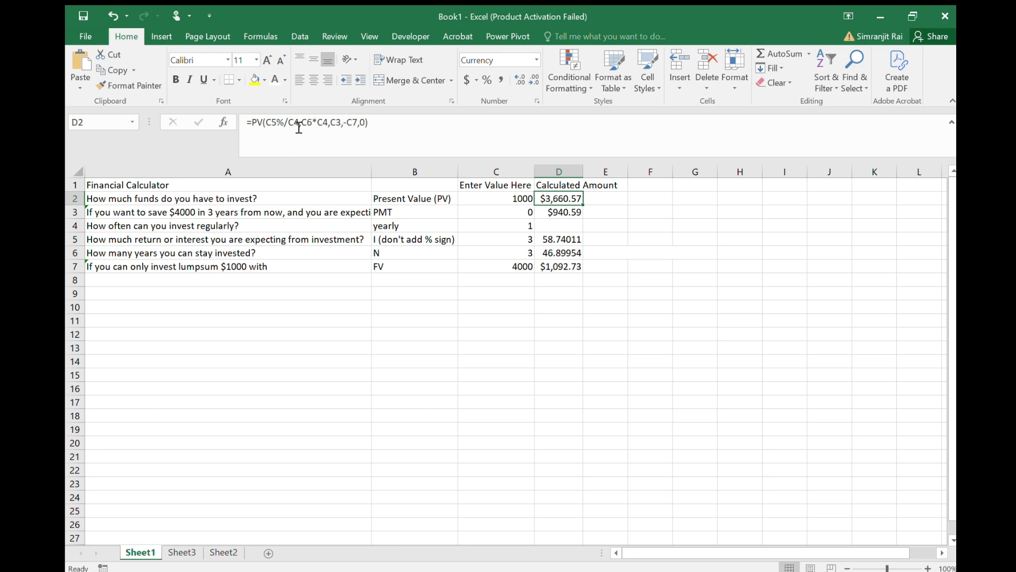
left_click(409, 121)
key("Left")
key("Left")
key("Left")
key("Left")
key("Left")
key("Left")
key("Left")
key("Left")
key("Left")
key("Left")
key("Left")
key("Left")
key("Left")
key("Left")
key("Left")
key("Left")
key("Left")
key("Left")
key("Left")
key("Left")
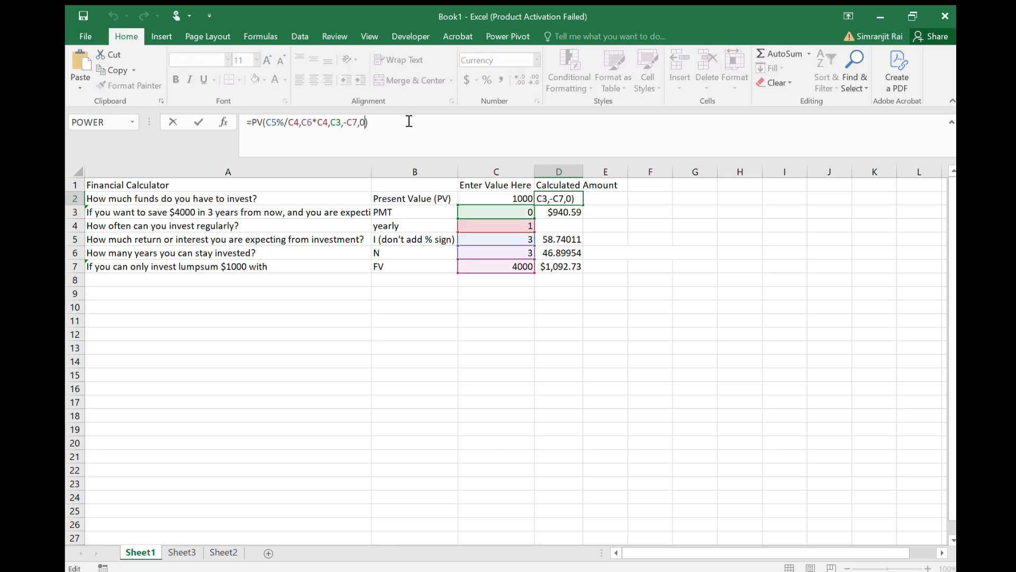
key("Left")
type("round")
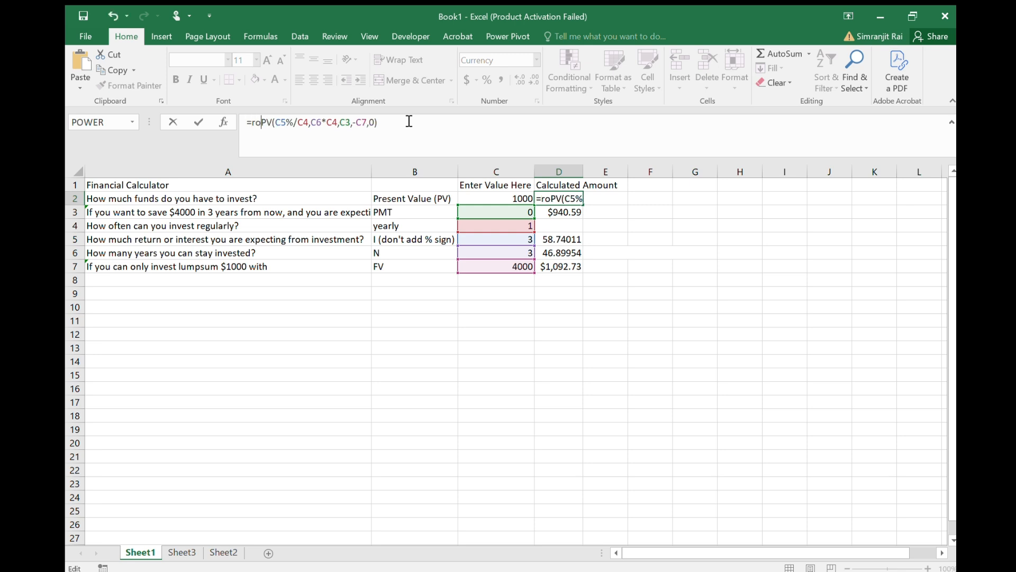
type("(")
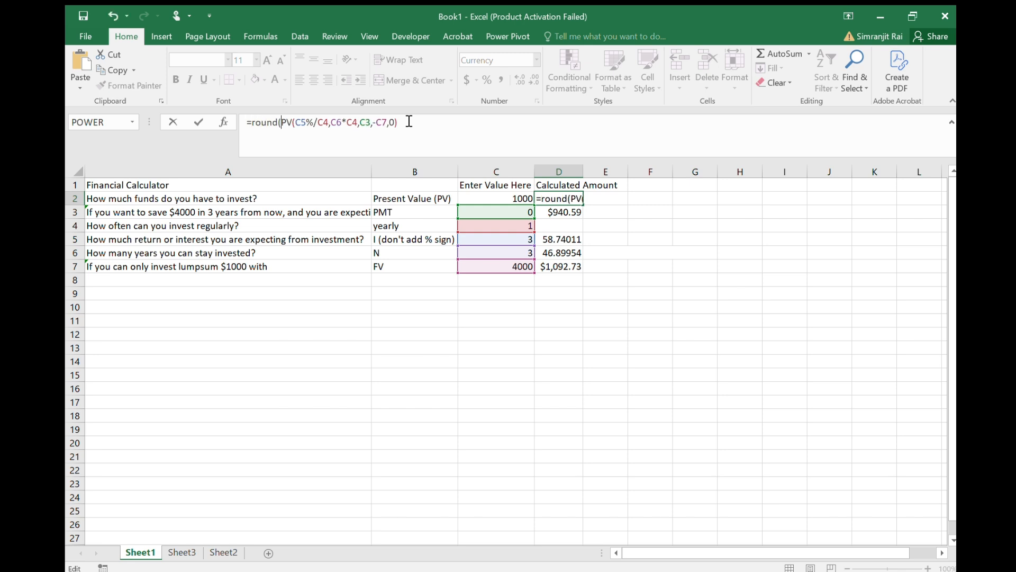
key("Right")
key("Right")
key("Right")
key("Right")
key("Right")
key("Right")
key("Right")
key("Right")
key("Right")
key("Right")
key("Right")
key("Right")
key("Right")
key("Right")
key("Right")
key("Right")
key("Right")
key("Right")
key("Right")
key("Right")
key("Right")
key("Right")
key("Right")
key("Right")
type(",2)")
key("Return")
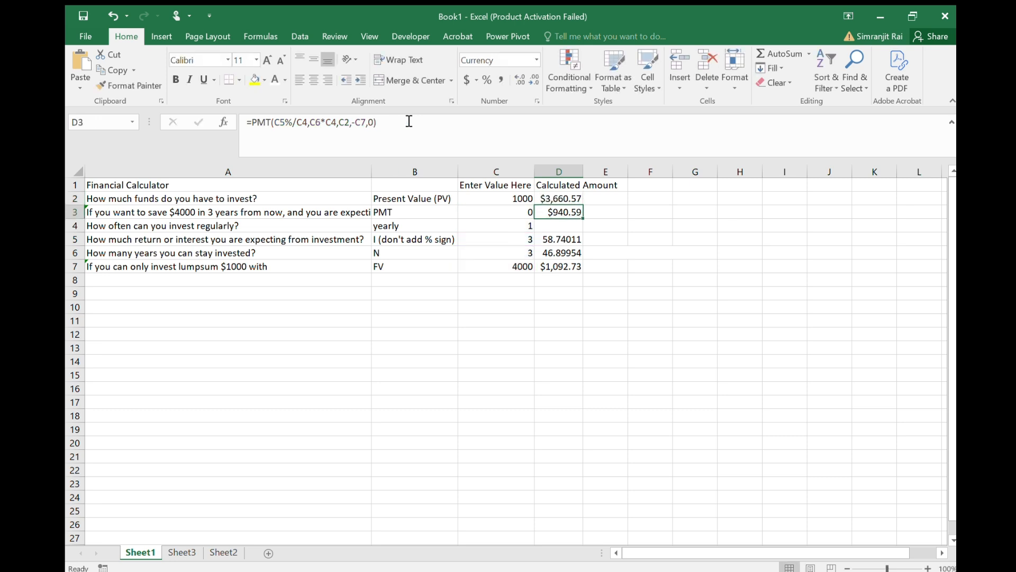
left_click(564, 198)
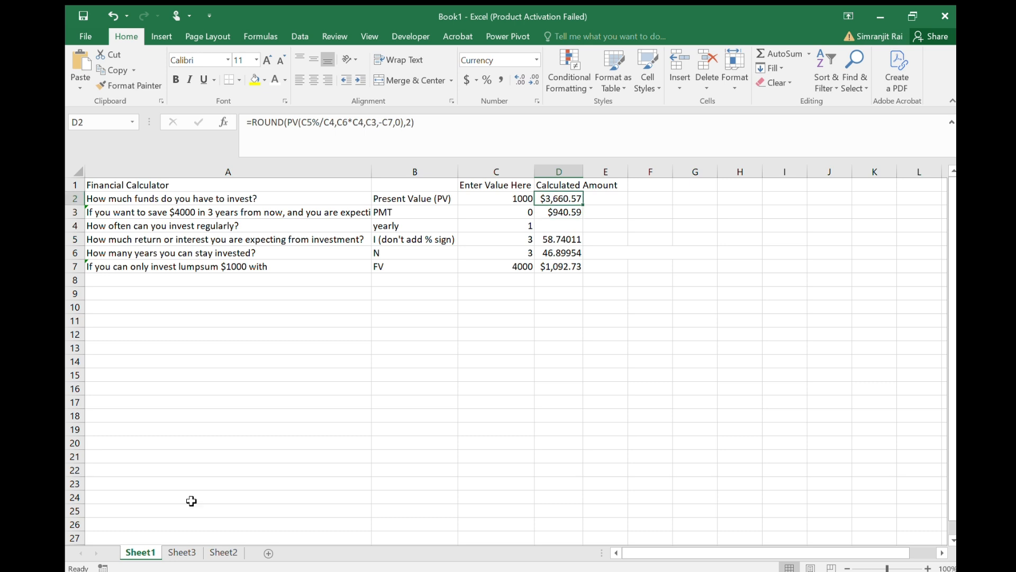
Review the Option 1 to Option 5 sentences on Sheet3 for calculated values that still need rounding.
left_click(182, 552)
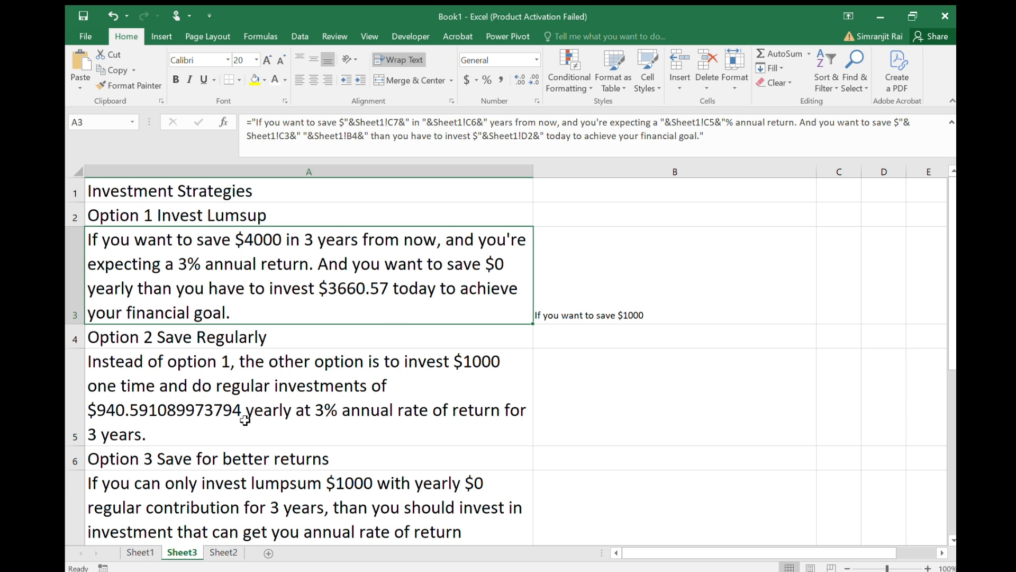
left_click(273, 396)
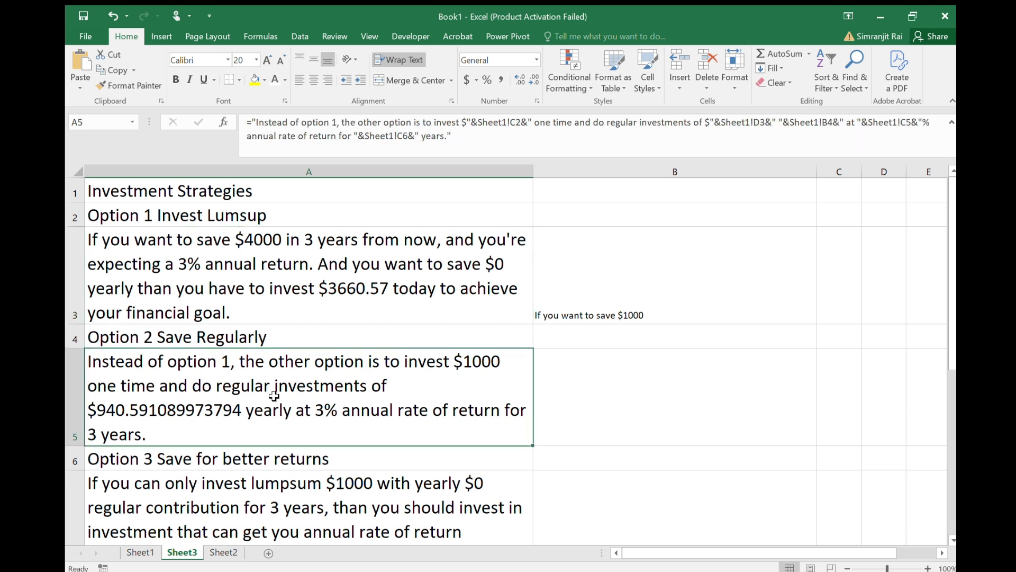
key("Down")
key("Down")
key("Down")
key("Down")
key("Down")
key("Down")
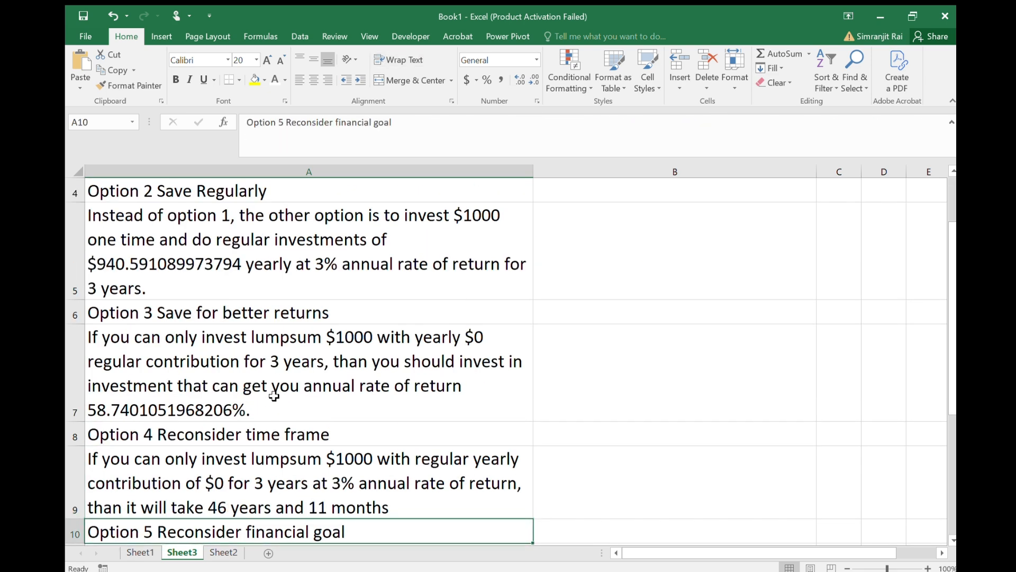
key("Up")
key("Up")
key("Up")
key("Up")
key("Up")
key("Up")
key("Up")
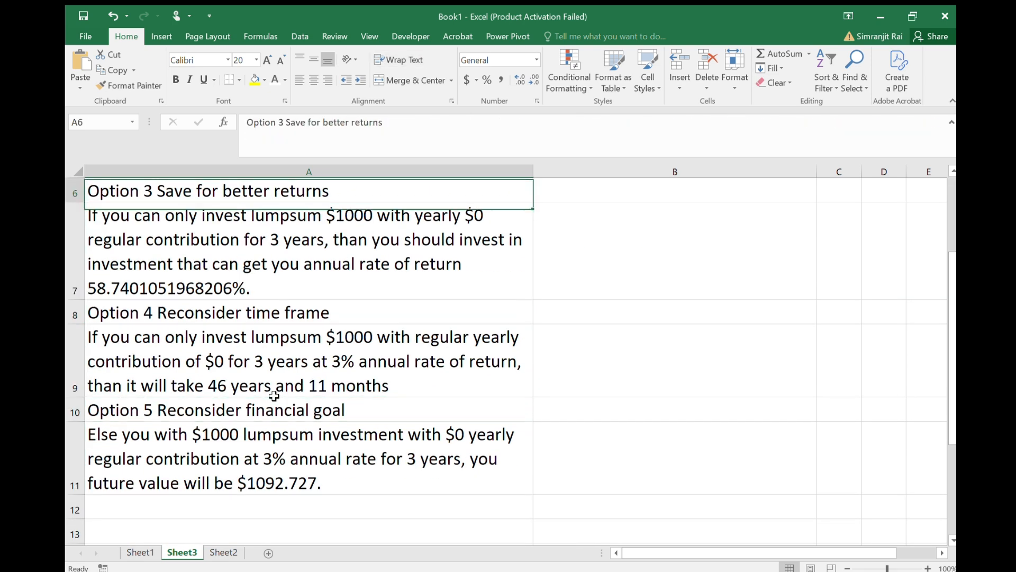
key("Down")
key("Down")
key("Up")
key("Up")
key("Up")
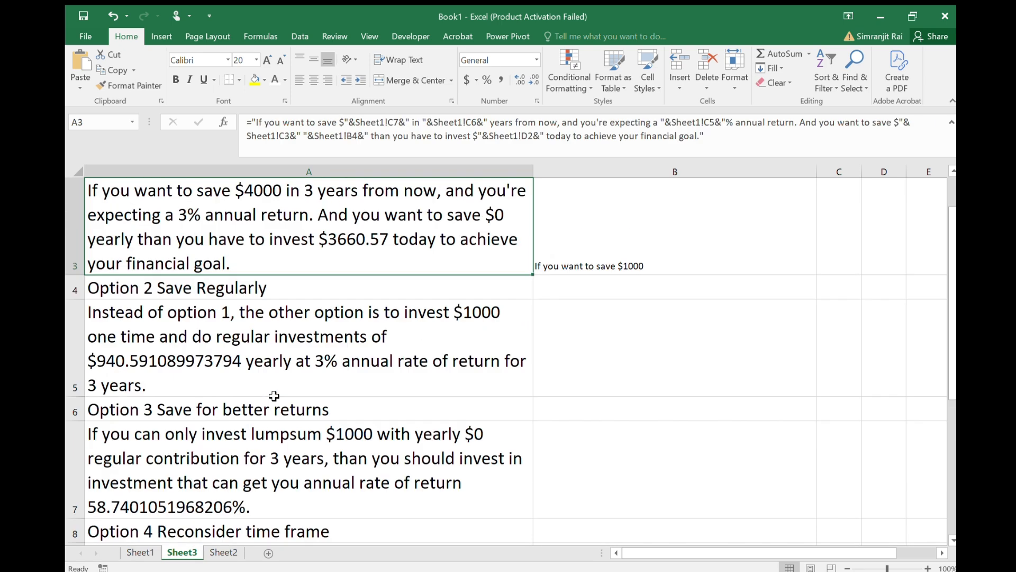
key("Down")
key("Down")
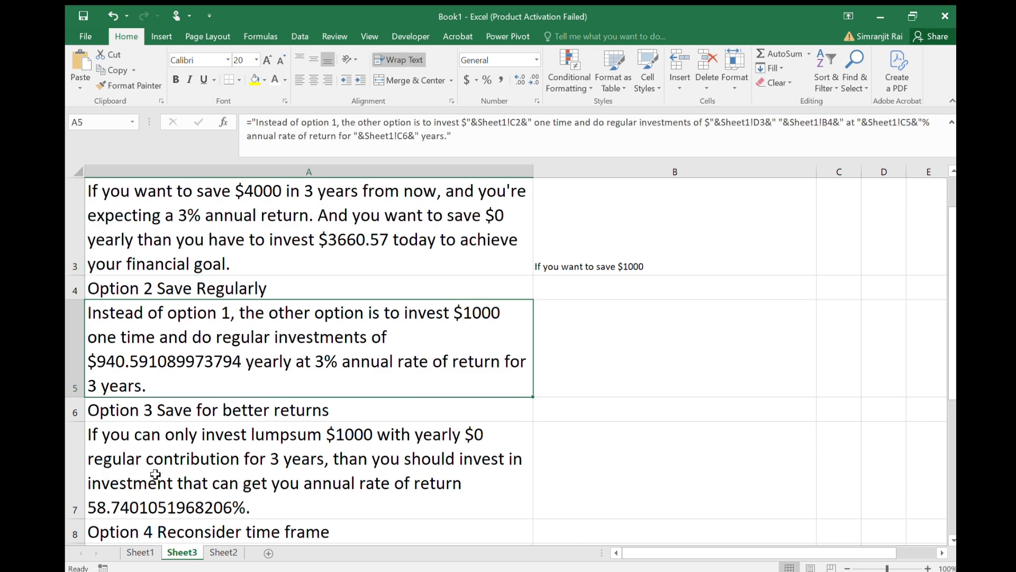
Wrap the PMT formula in Sheet1's cell D3 in ROUND with 2 decimal places.
left_click(144, 556)
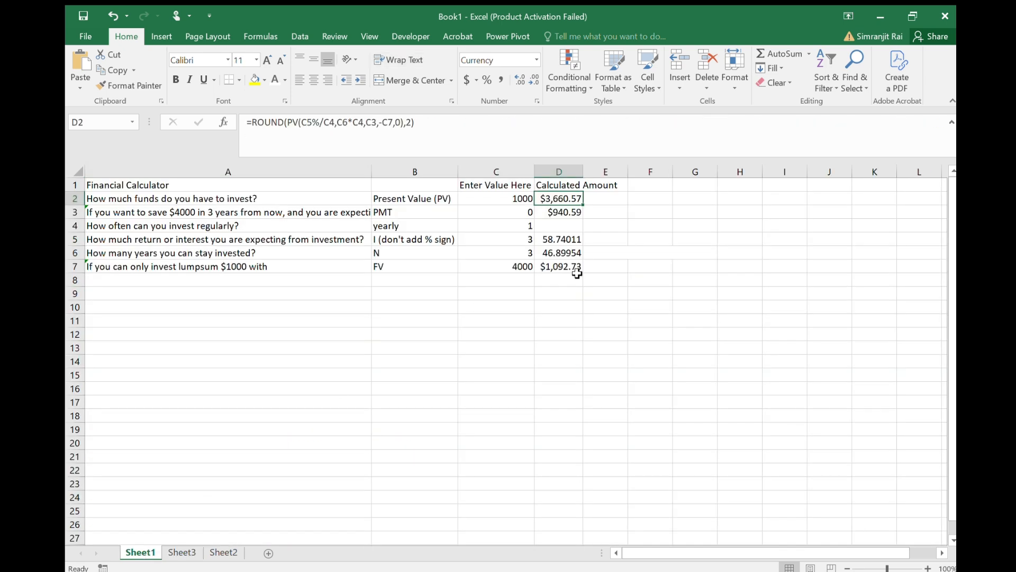
left_click(549, 214)
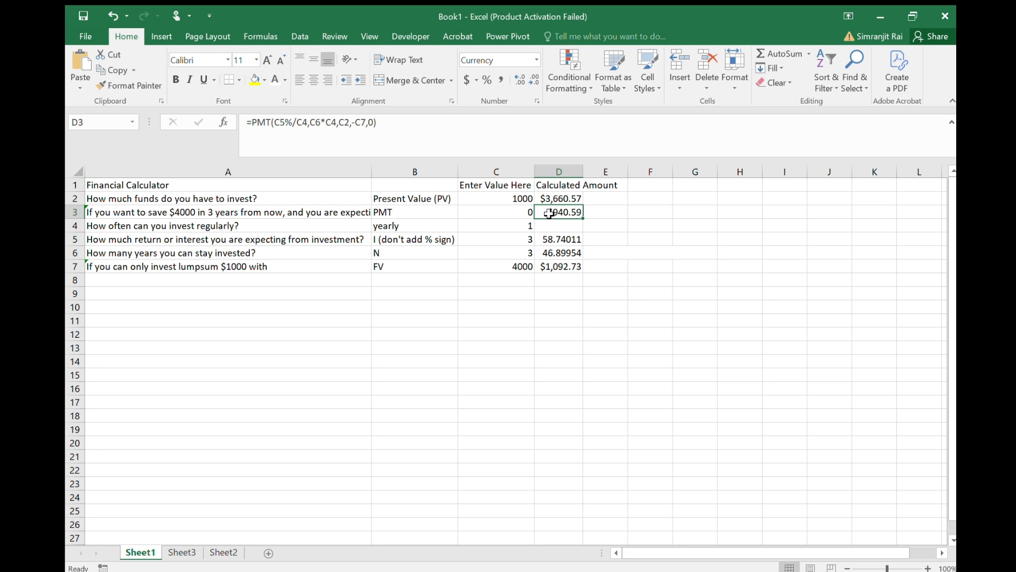
left_click(401, 123)
key("Left")
key("Left")
key("Left")
key("Left")
key("Left")
key("Left")
key("Left")
key("Left")
key("Left")
key("Left")
key("Left")
key("Left")
key("Left")
key("Left")
key("Left")
key("Left")
key("Left")
key("Left")
key("Left")
key("Left")
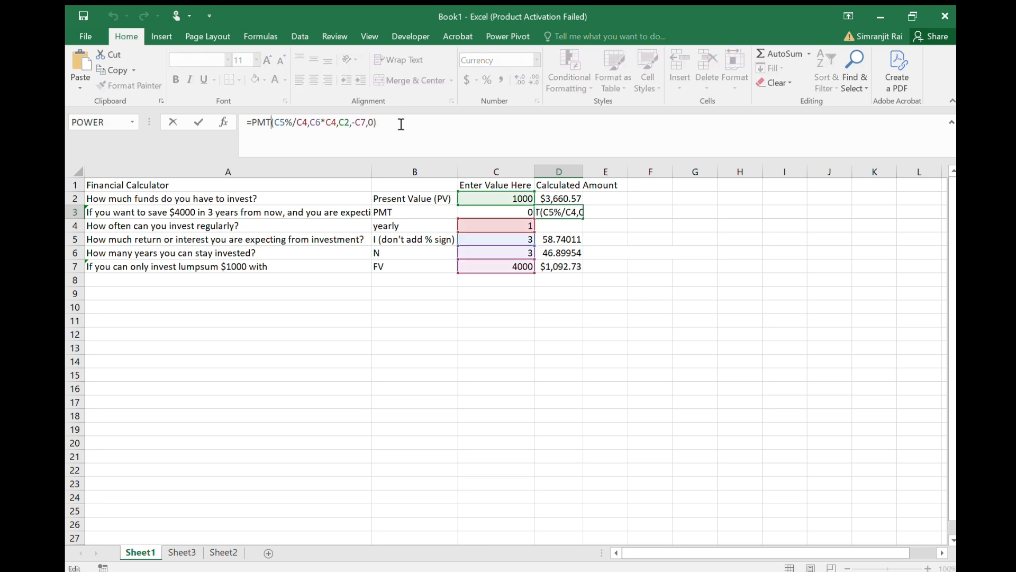
type("round")
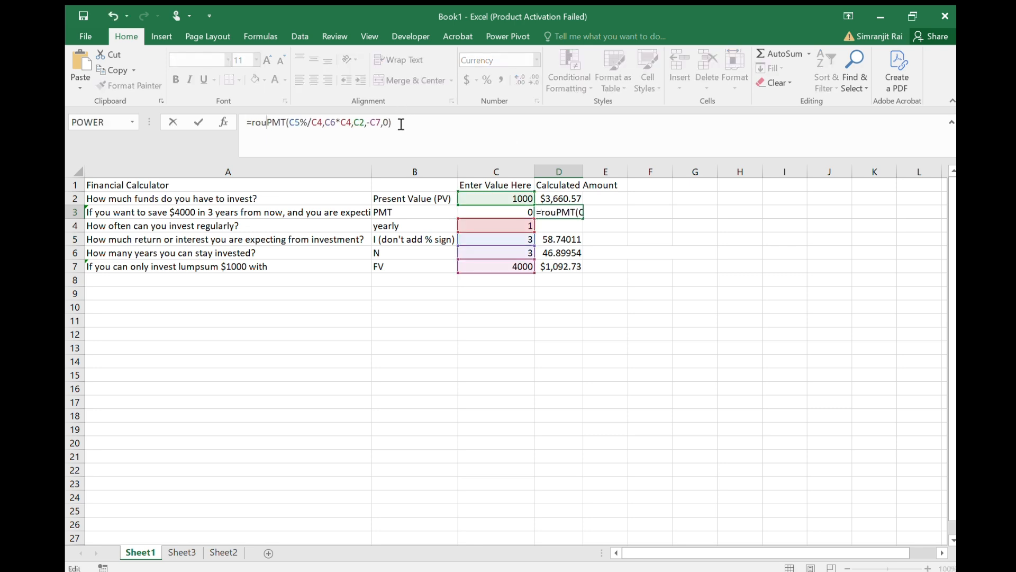
type("(")
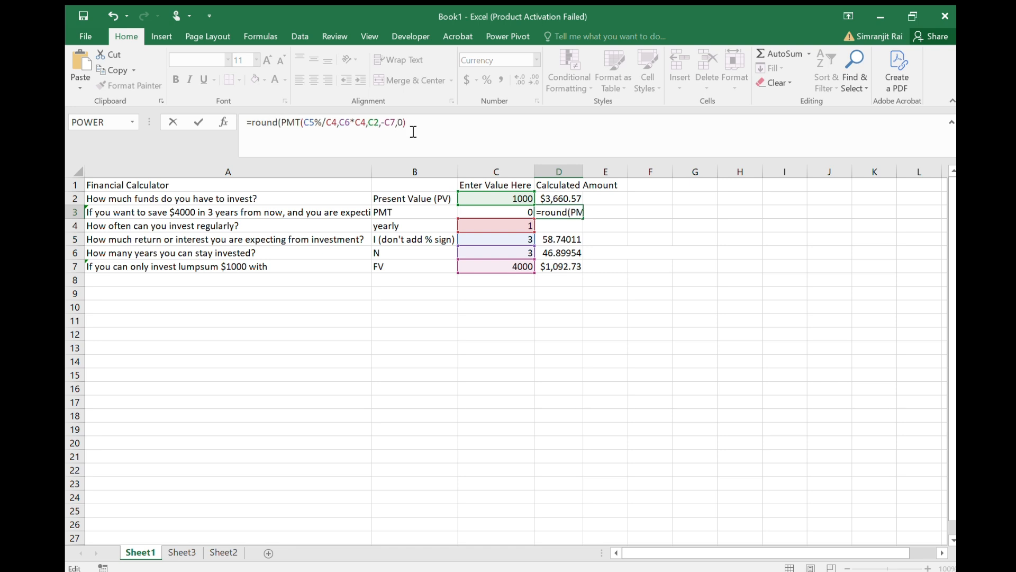
key("End")
type(",2)")
key("Return")
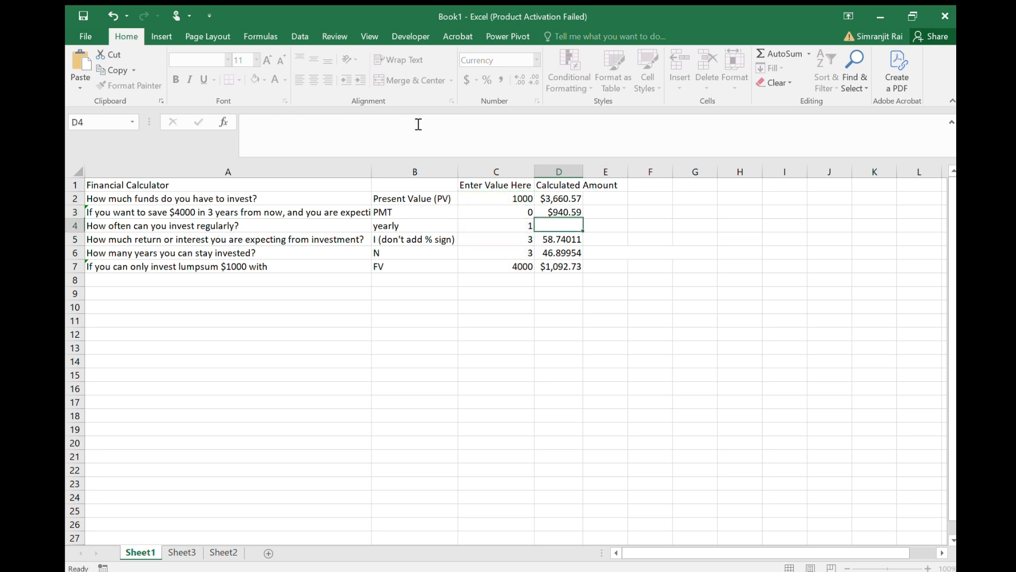
Round the complete RATE calculation in Sheet1's cell D5, including *C4*100, to 2 decimal places with ROUND.
key("Down")
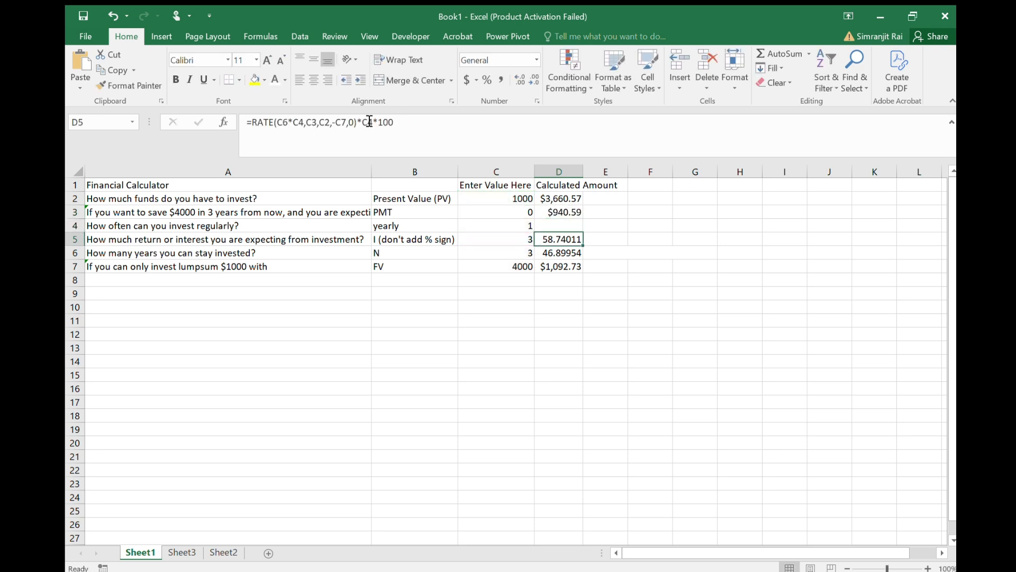
left_click(401, 126)
key("Left")
key("Left")
key("Left")
key("Left")
key("Left")
key("Left")
key("Left")
key("Left")
key("Left")
key("Left")
key("Left")
key("Left")
key("Left")
key("Left")
key("Left")
key("Left")
key("Left")
key("Left")
key("Left")
key("Left")
key("Left")
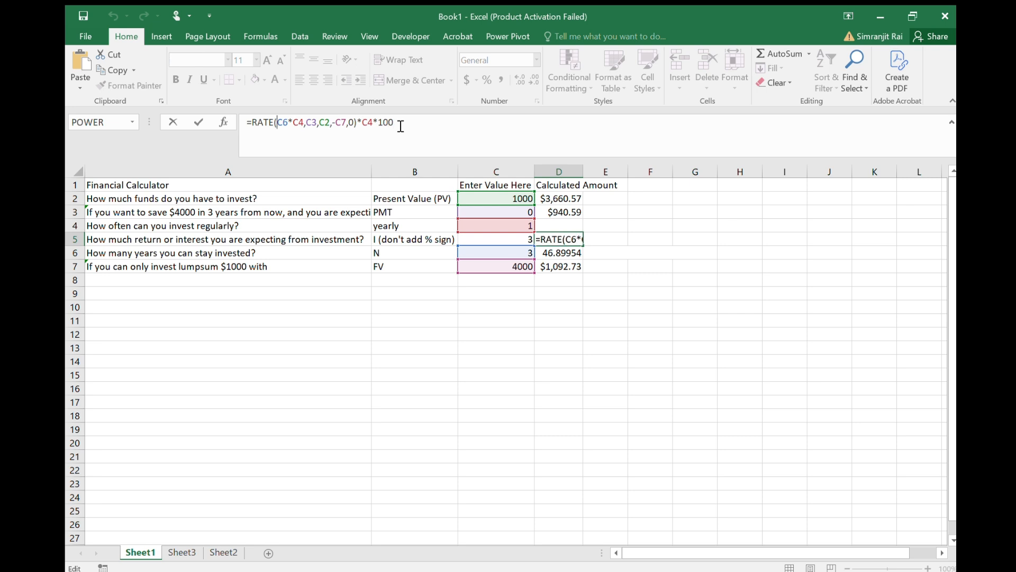
type("rounf")
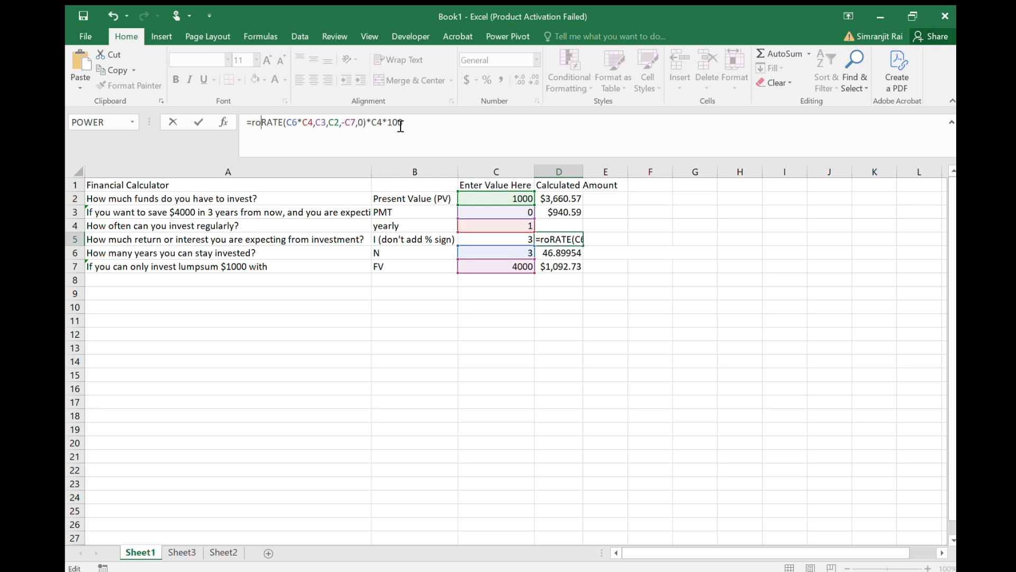
key("BackSpace")
type("d")
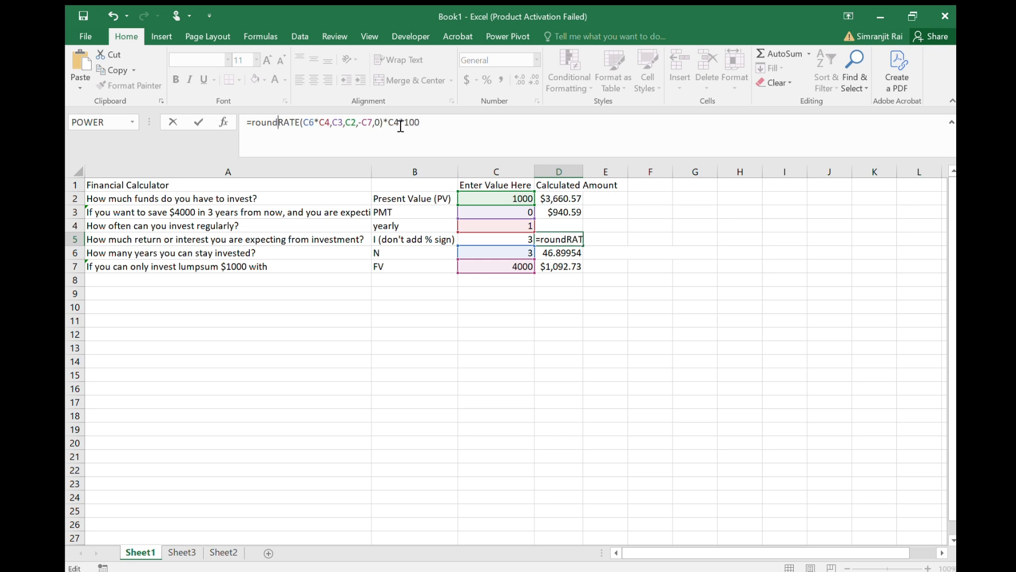
type("(")
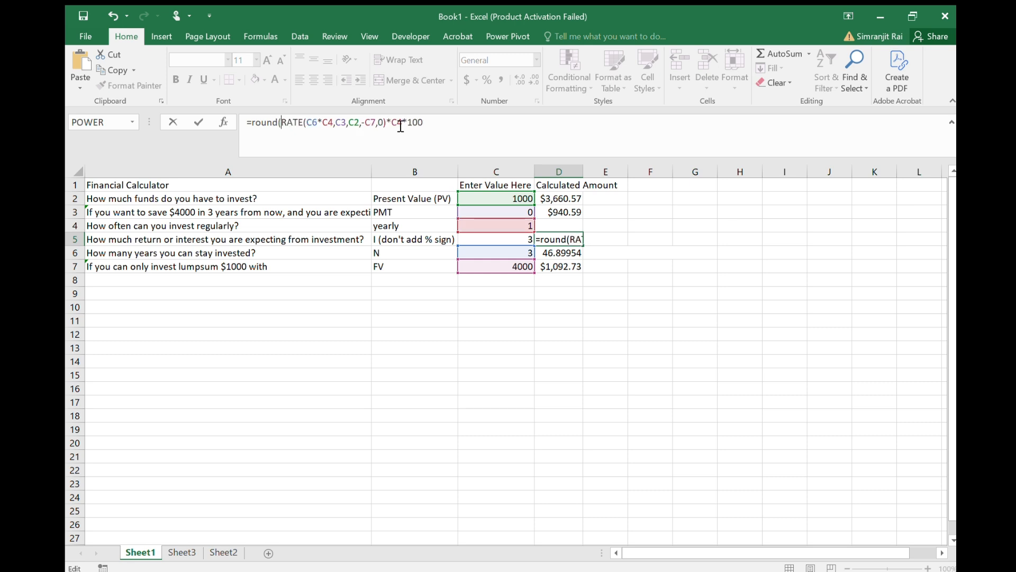
left_click(449, 125)
type(",2)")
key("Return")
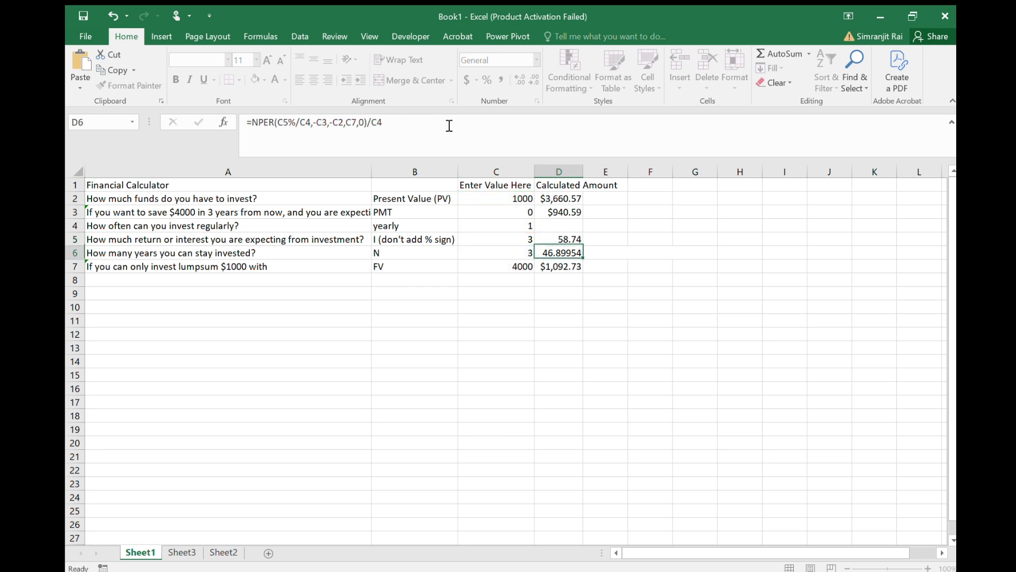
key("Down")
key("Up")
key("Left")
key("Left")
key("Left")
key("Right")
key("Right")
key("Right")
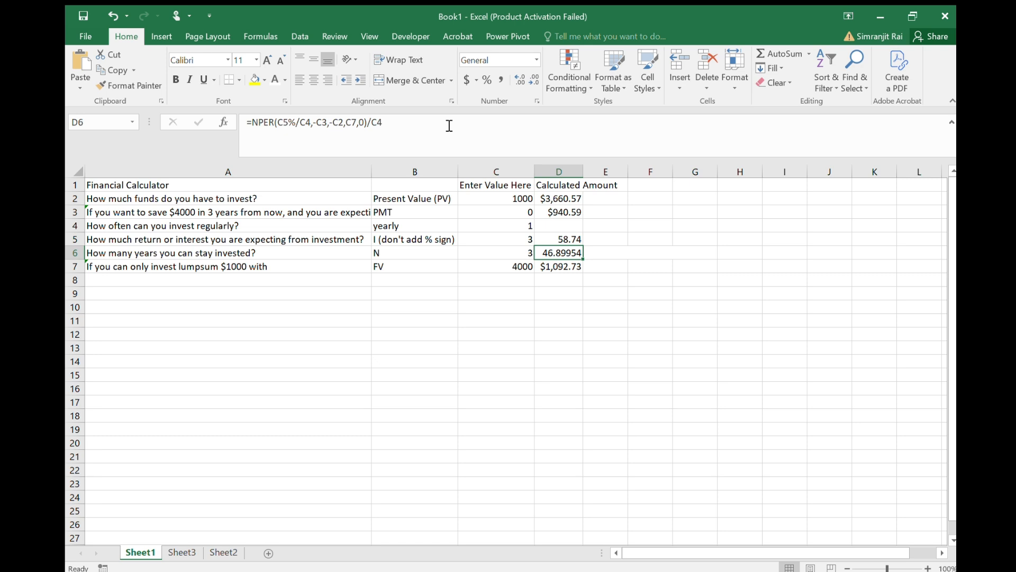
Check the rounded amounts in Sheet3's strategy sentences and examine the Option 4 formula in A9 that references Sheet1!E6.
left_click(187, 550)
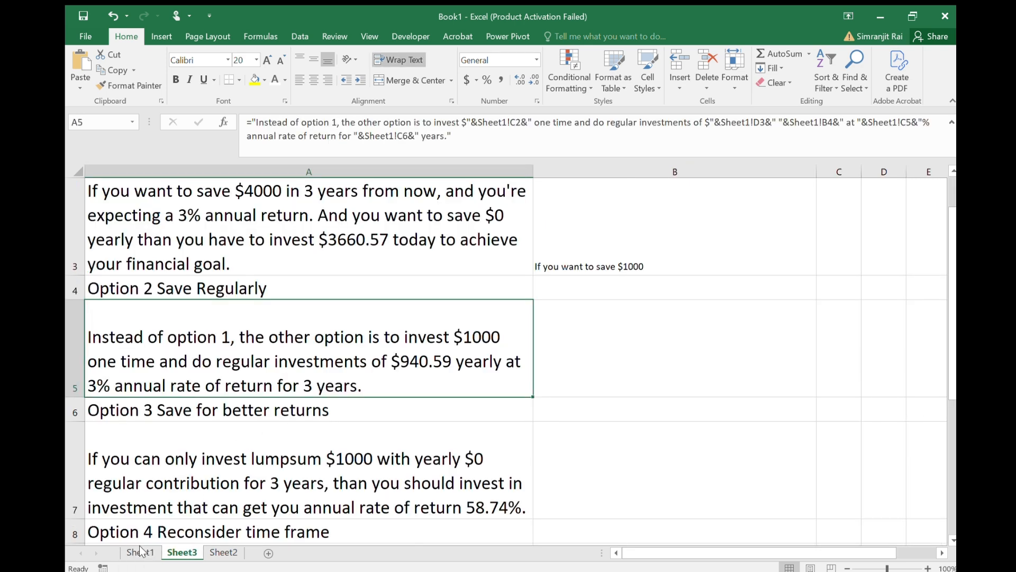
left_click(221, 499)
key("Down")
key("Down")
key("Down")
key("Down")
key("Down")
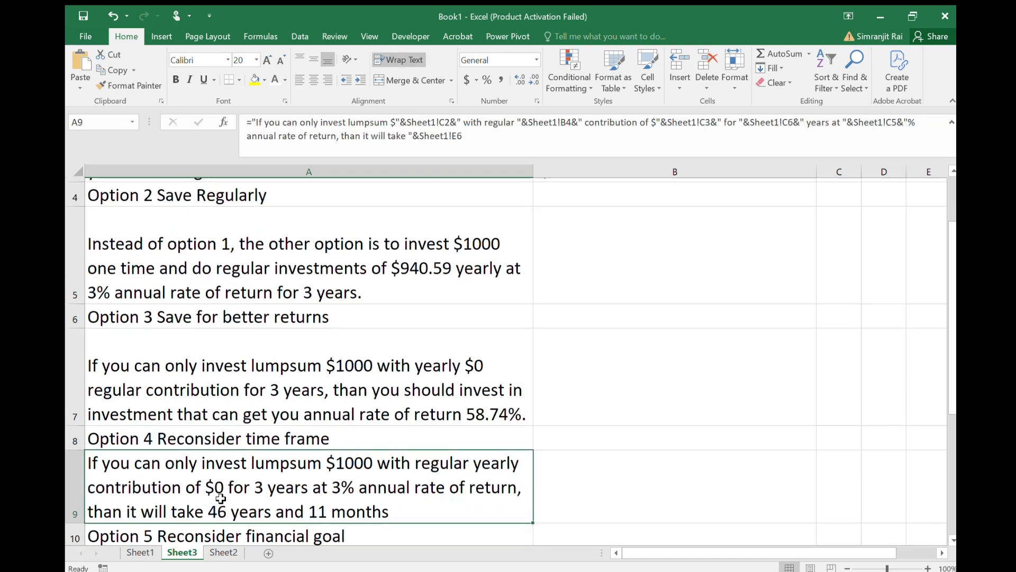
key("Up")
key("Up")
key("Up")
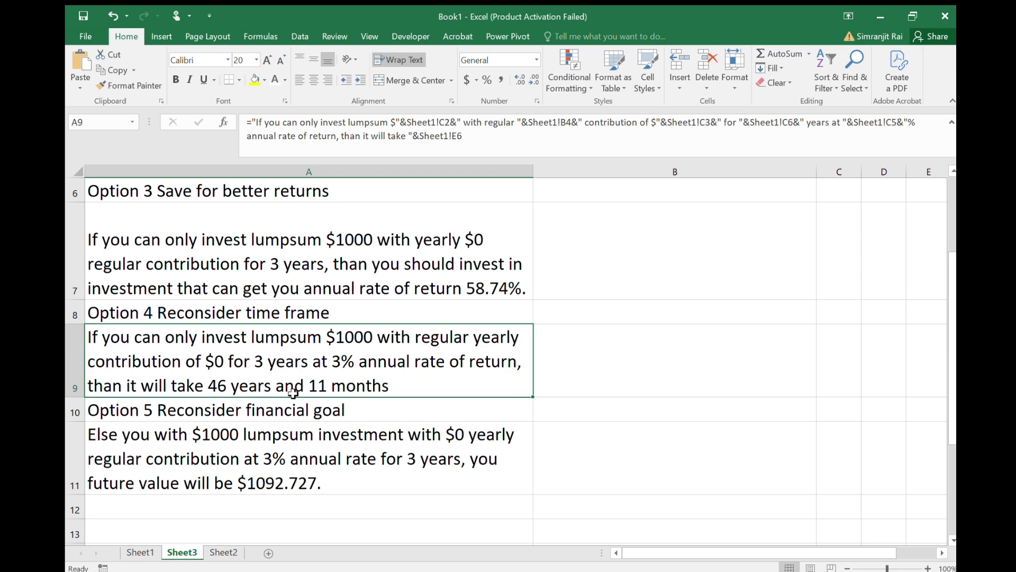
Set the font colour of the years-and-months formula in Sheet1's cell E6 to black.
left_click(140, 553)
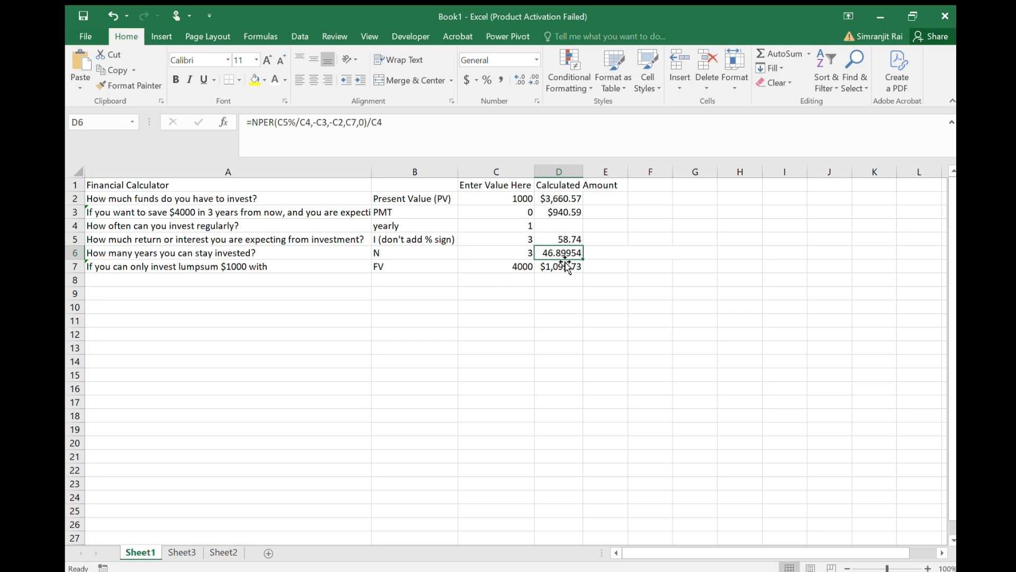
key("Up")
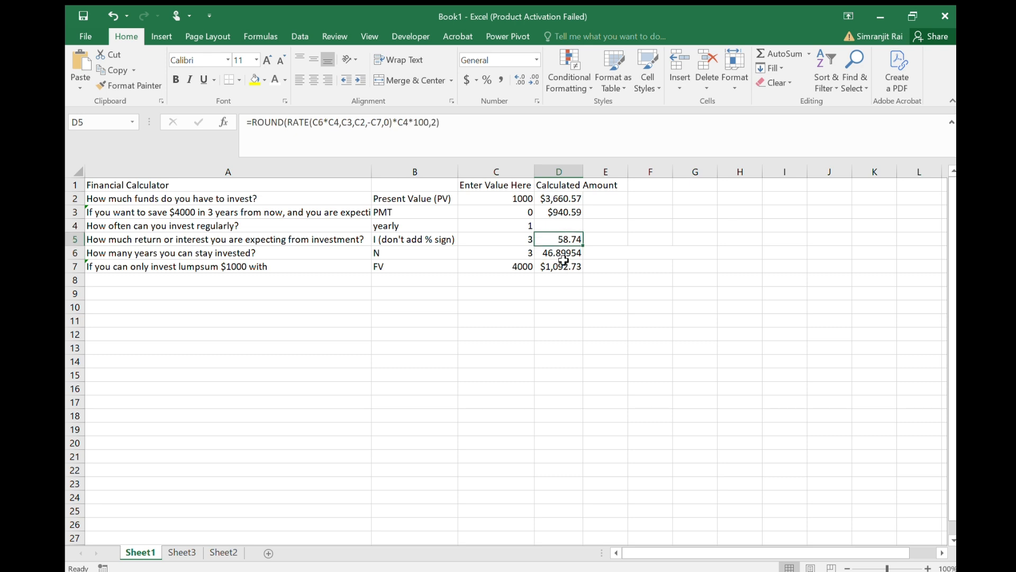
key("Down")
key("Right")
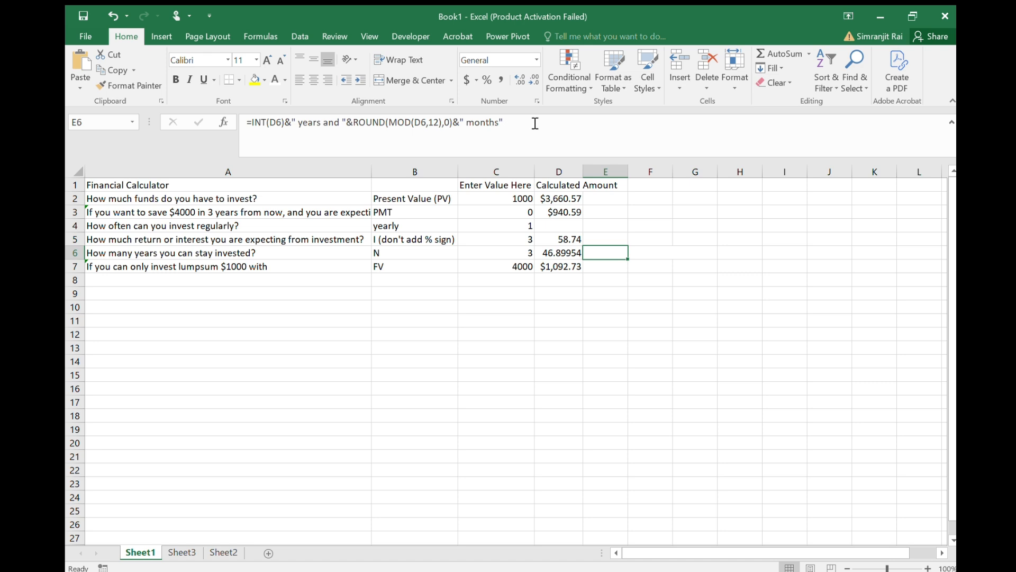
left_click(282, 82)
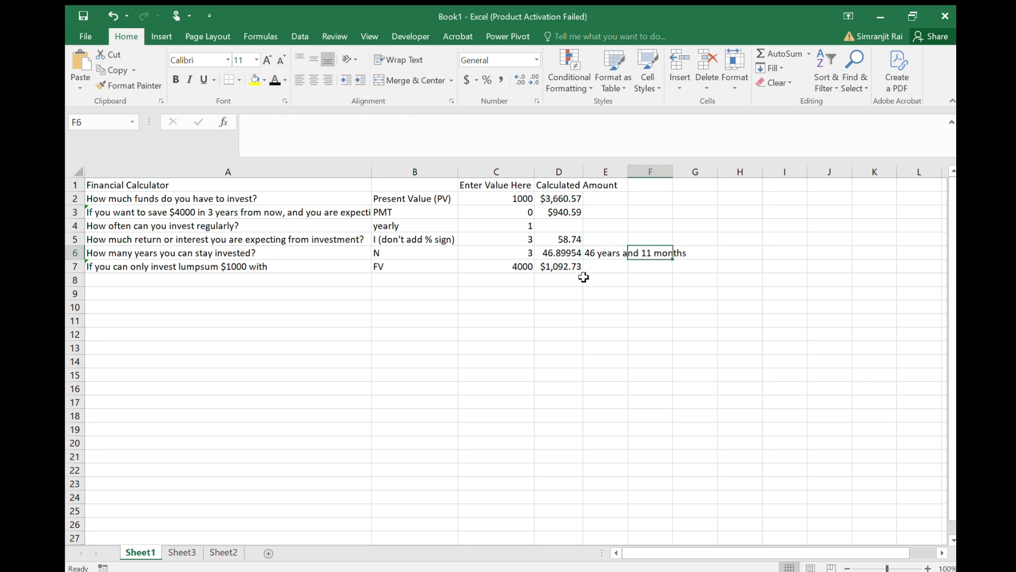
key("Left")
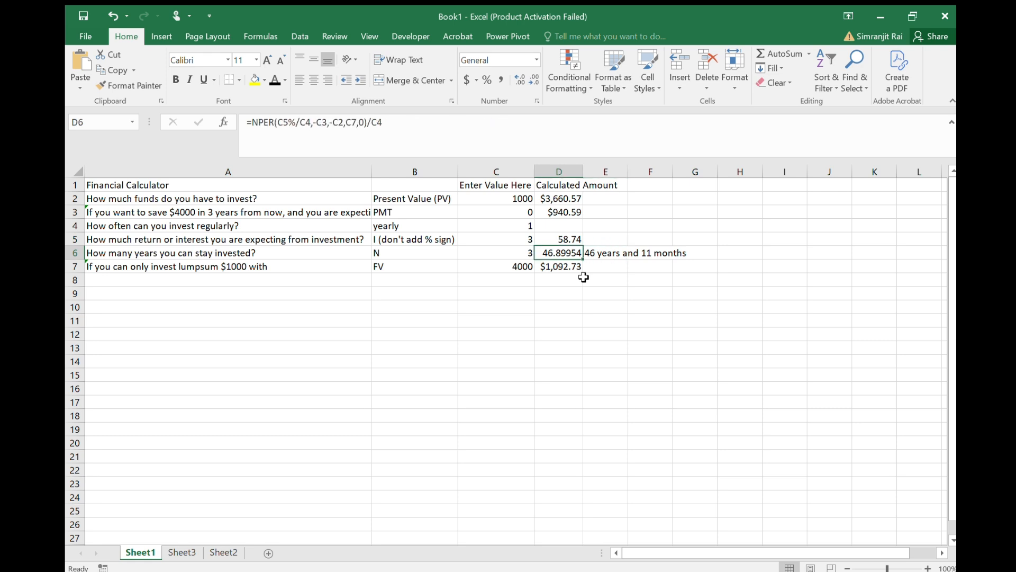
Wrap the FV formula in Sheet1's cell D7 in ROUND with 2 decimal places and check the Option 5 sentence in Sheet3's A11.
key("Right")
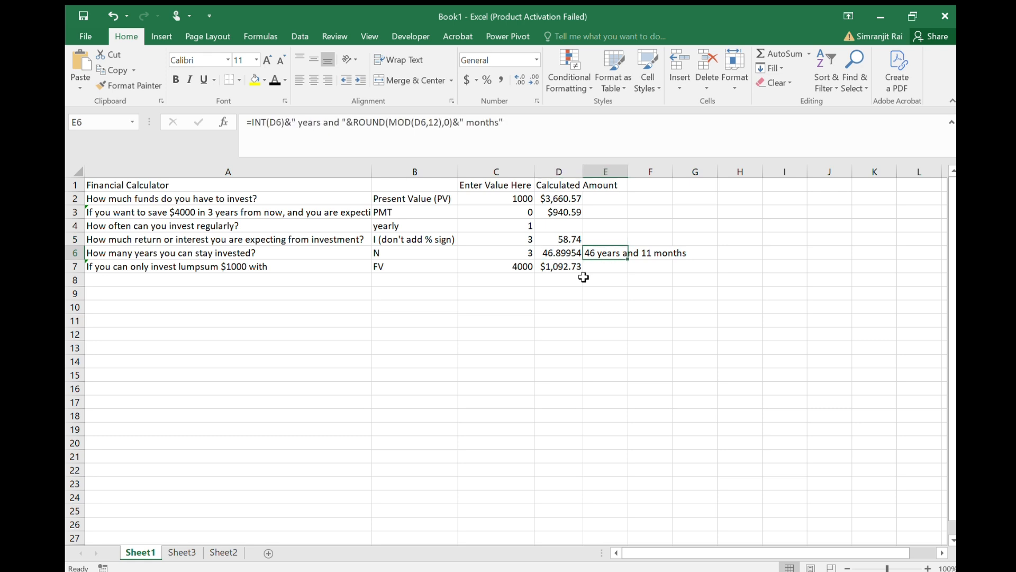
left_click(178, 552)
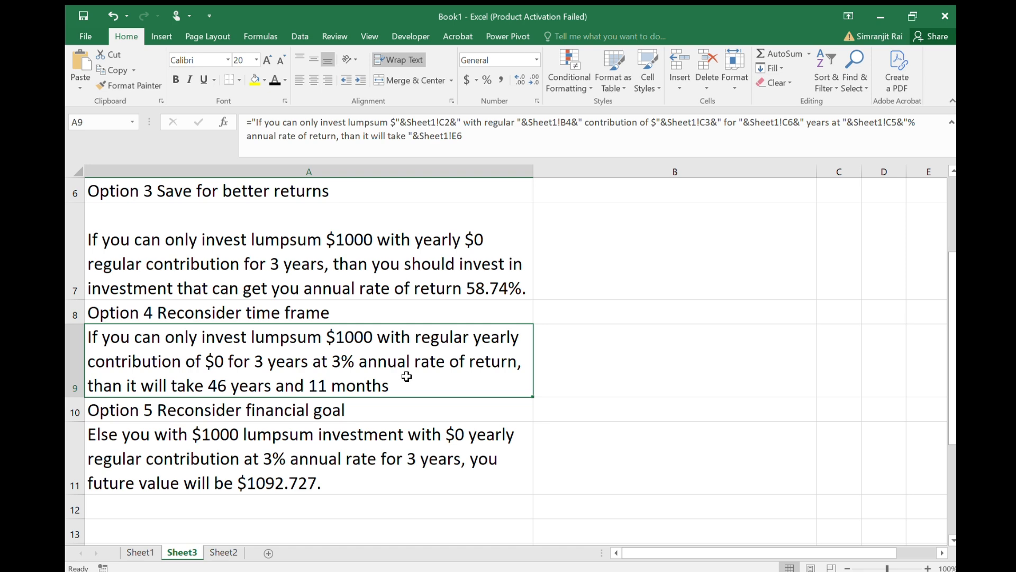
key("Down")
key("Down")
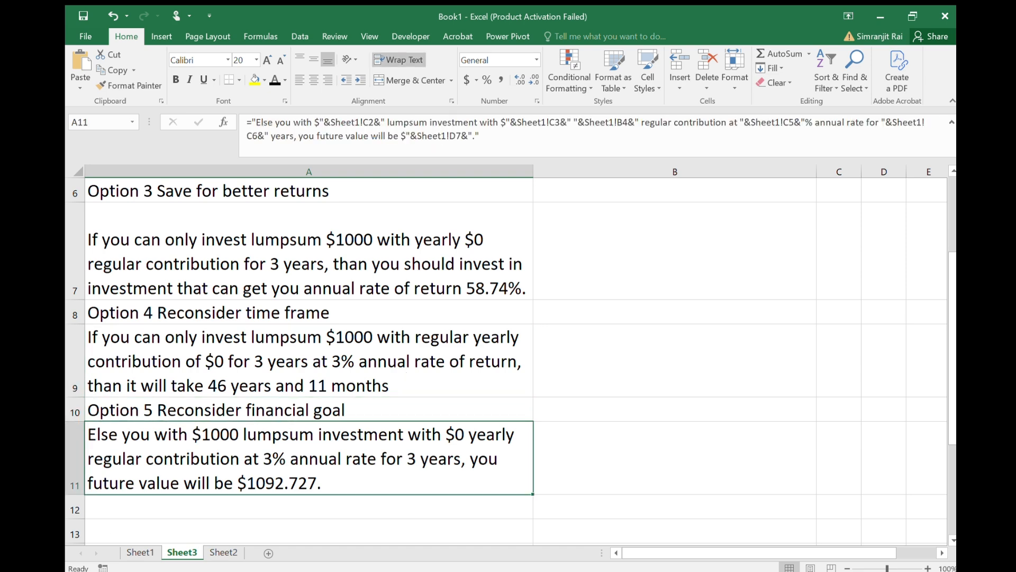
left_click(142, 552)
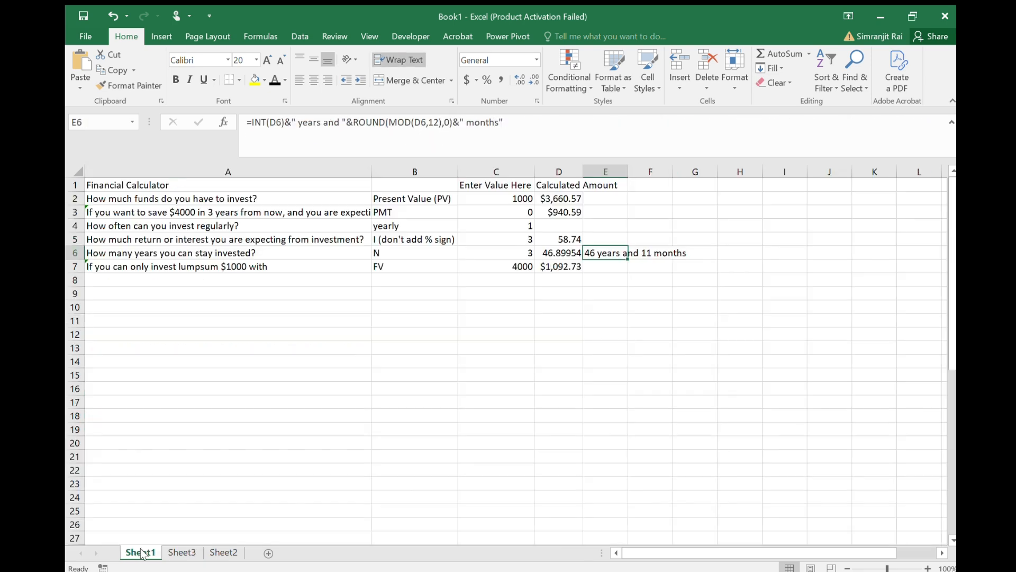
left_click(560, 266)
left_click(249, 122)
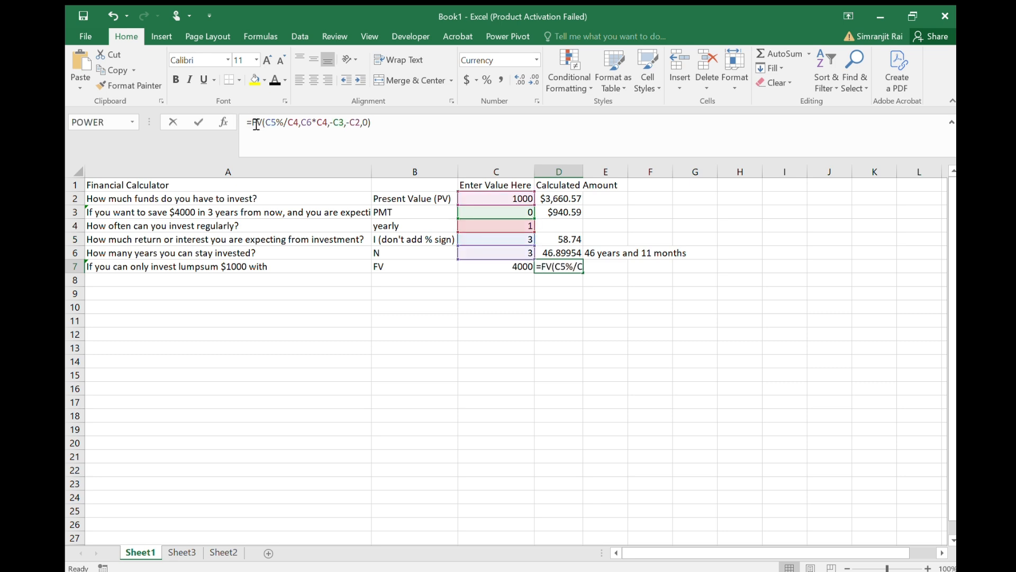
type("round(")
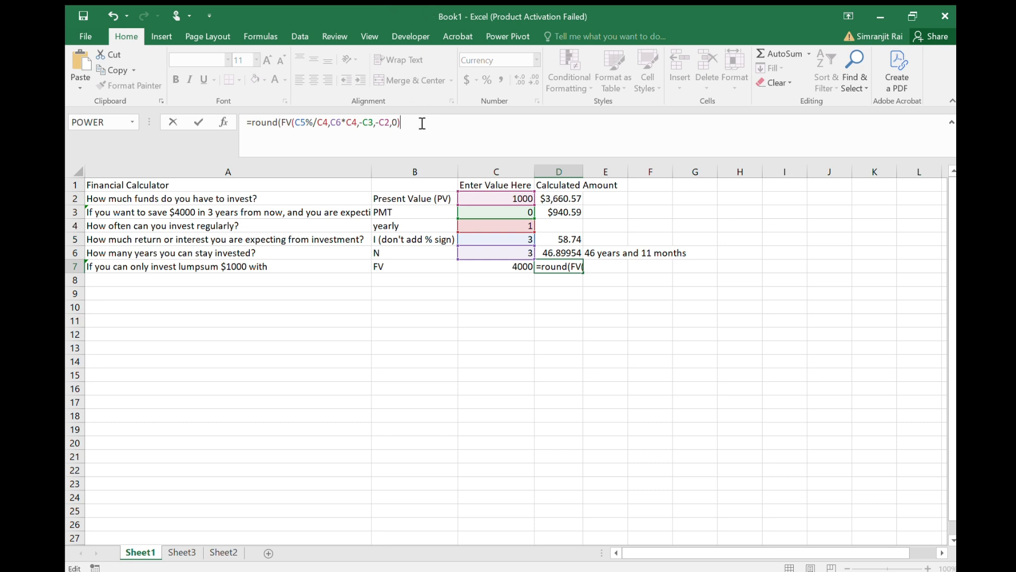
type(",2)")
key("Return")
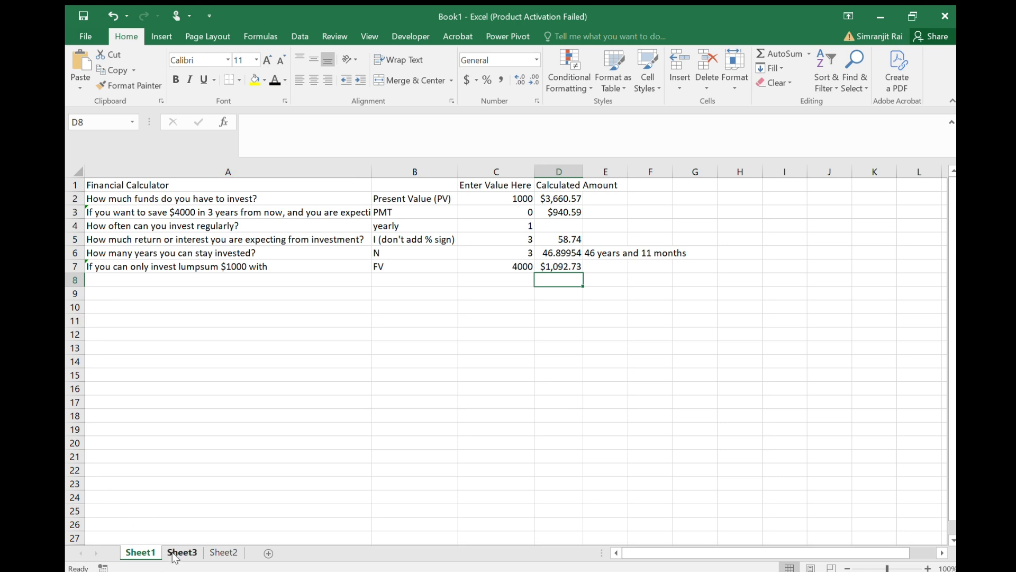
left_click(177, 553)
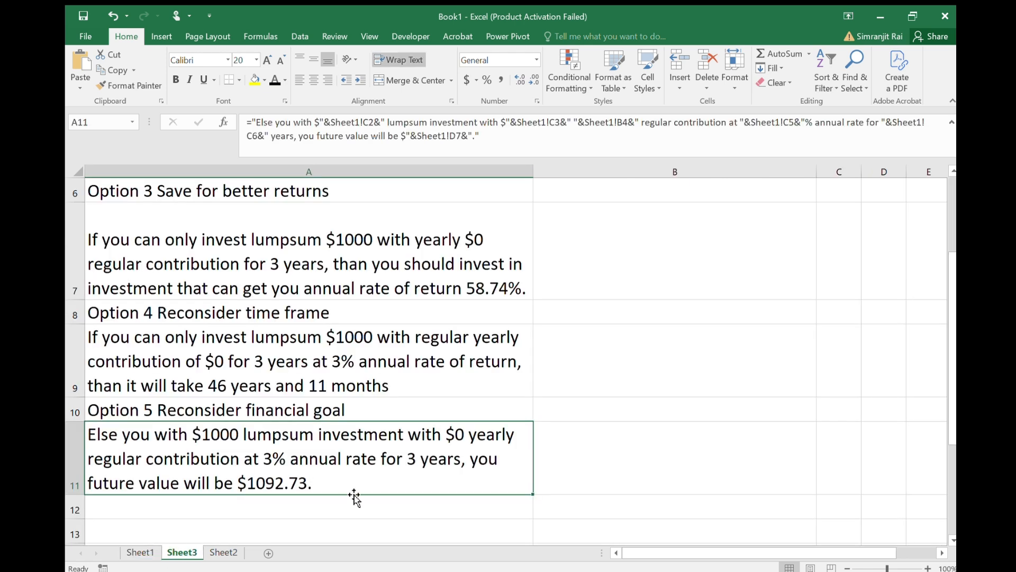
left_click(347, 510)
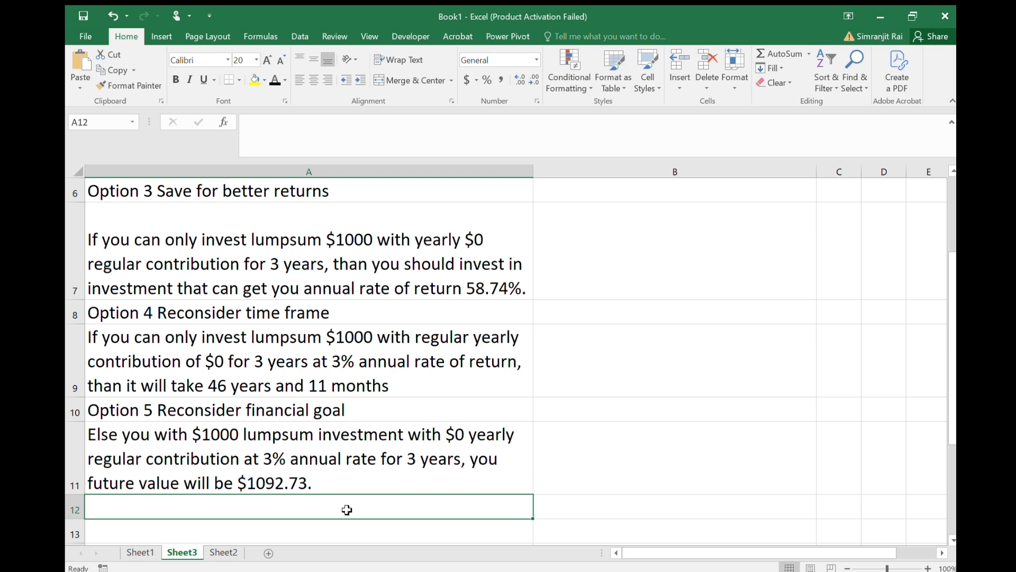
Set the present value in Sheet1's cell C2 to 2000 and the expected return in C5 to 4.
left_click(140, 552)
left_click(489, 204)
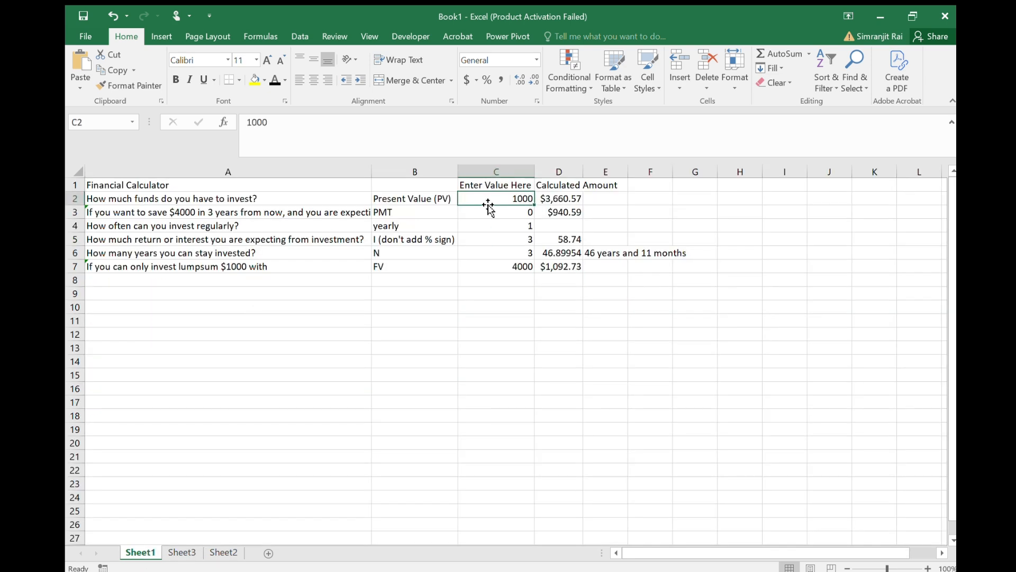
type("2000")
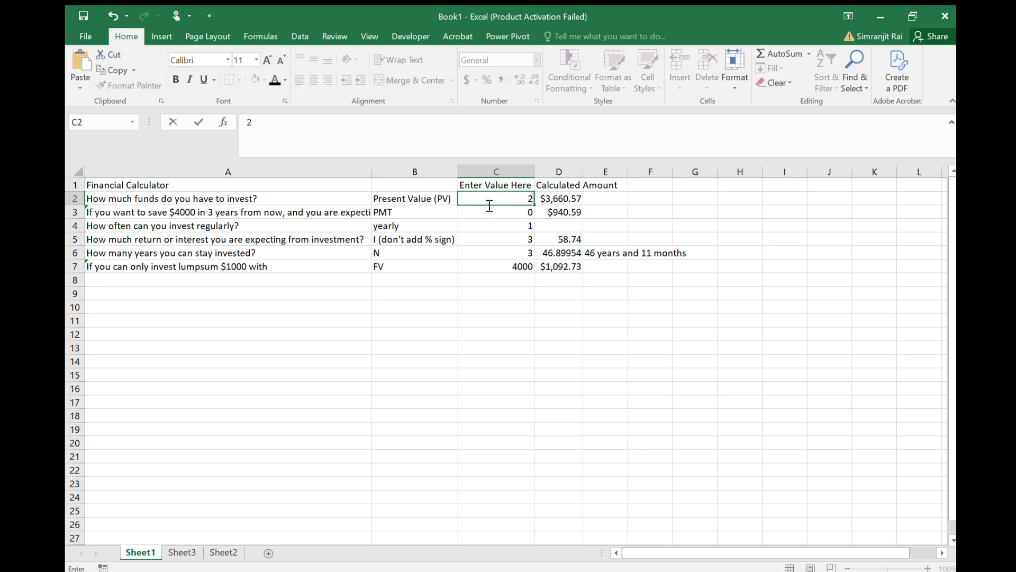
key("Return")
key("Down")
key("Down")
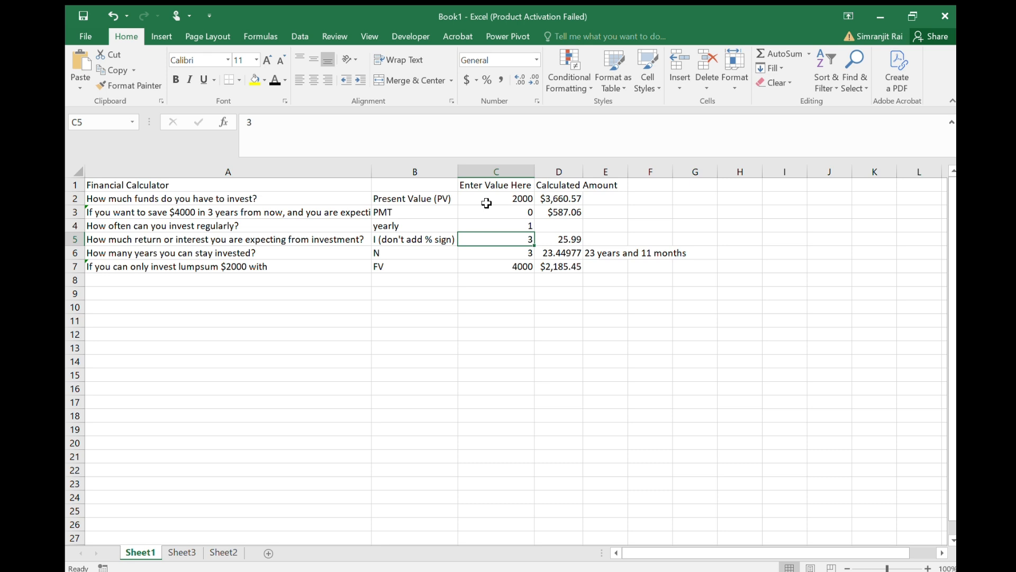
type("4")
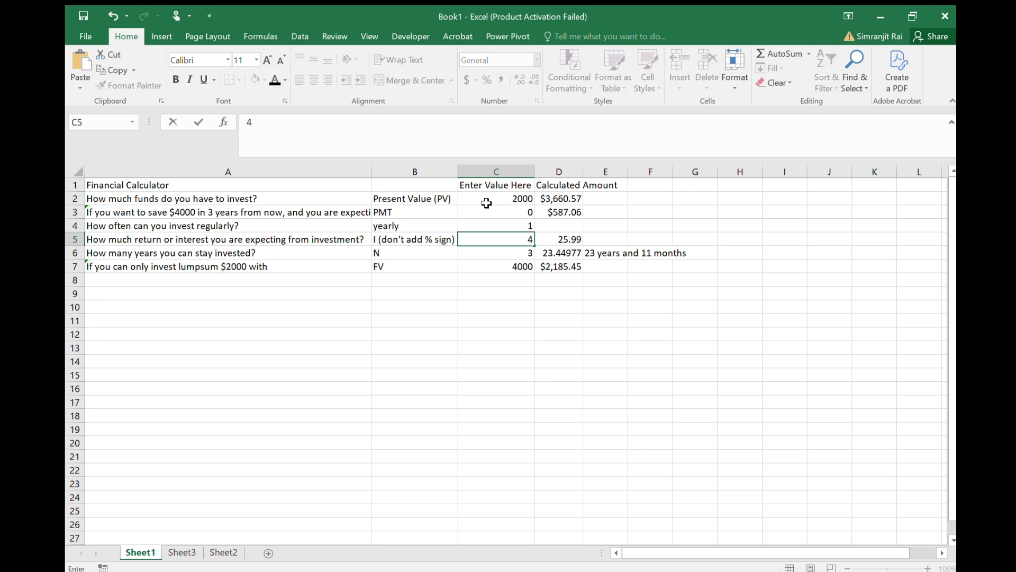
key("Return")
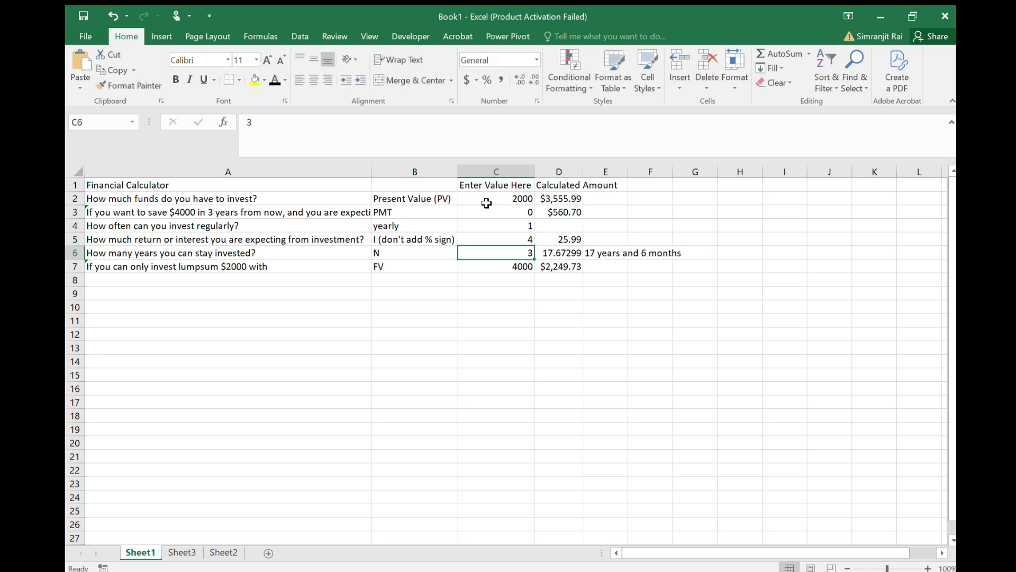
key("Down")
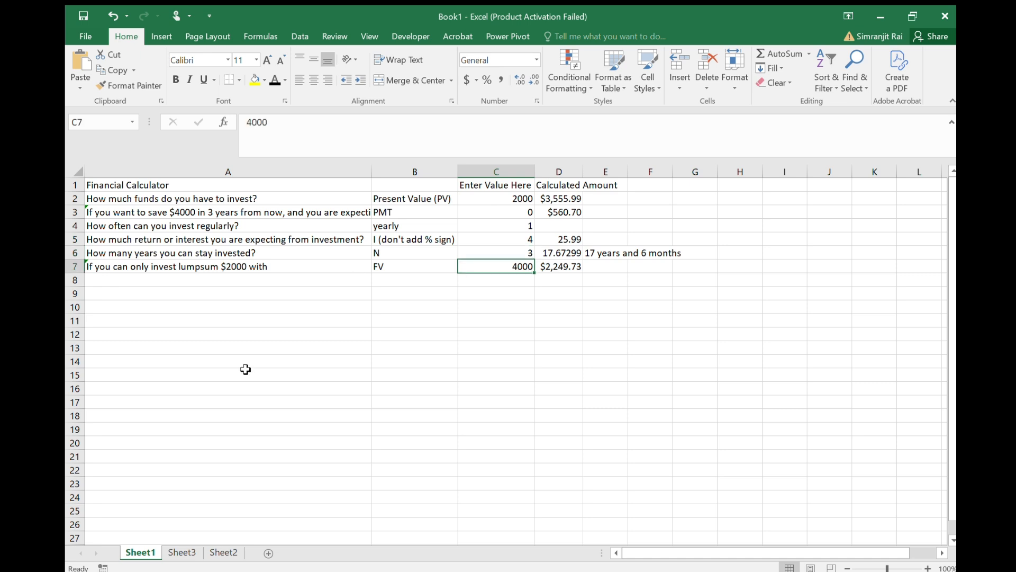
Review how the Option 1 to Option 5 strategy sentences in Sheet3's column A respond to the changed Sheet1 inputs.
left_click(170, 552)
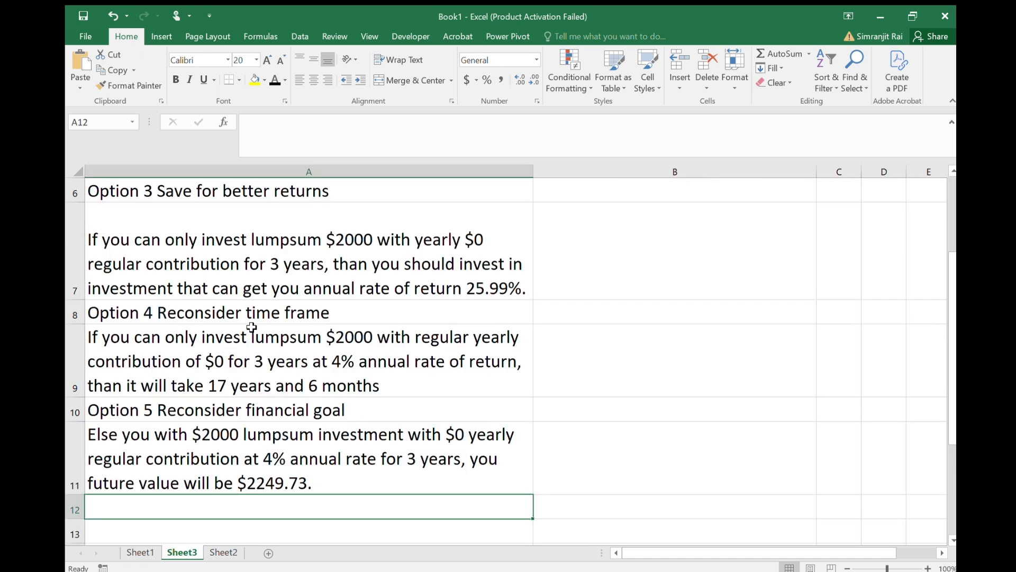
key("Up")
key("Up")
key("Up")
key("Up")
key("Up")
key("Up")
key("Up")
key("Up")
key("Up")
key("Up")
key("Up")
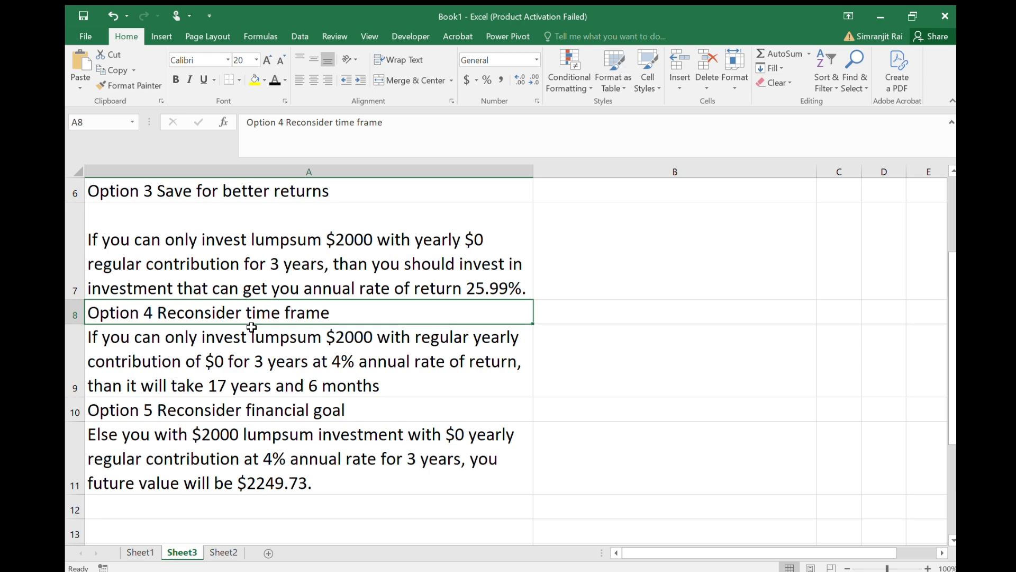
key("Down")
key("Down")
key("Down")
key("Down")
key("Down")
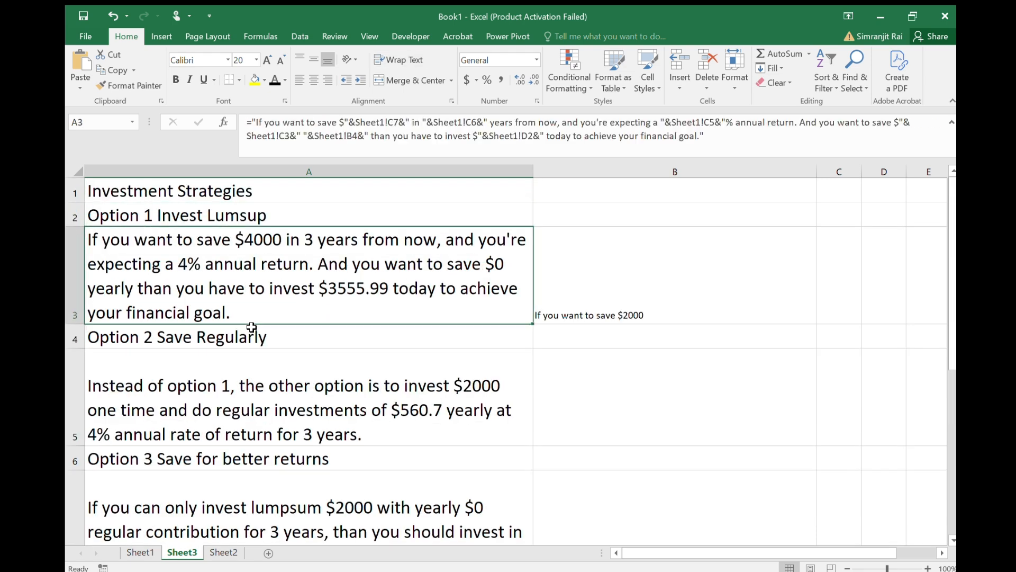
key("Down")
key("Down")
key("Down")
key("Down")
key("Down")
key("Down")
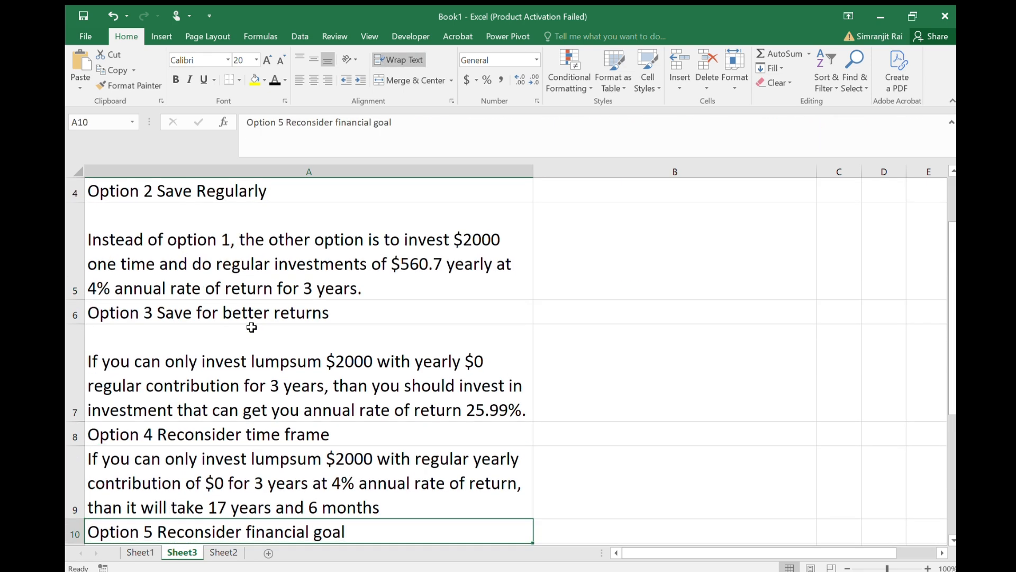
key("Up")
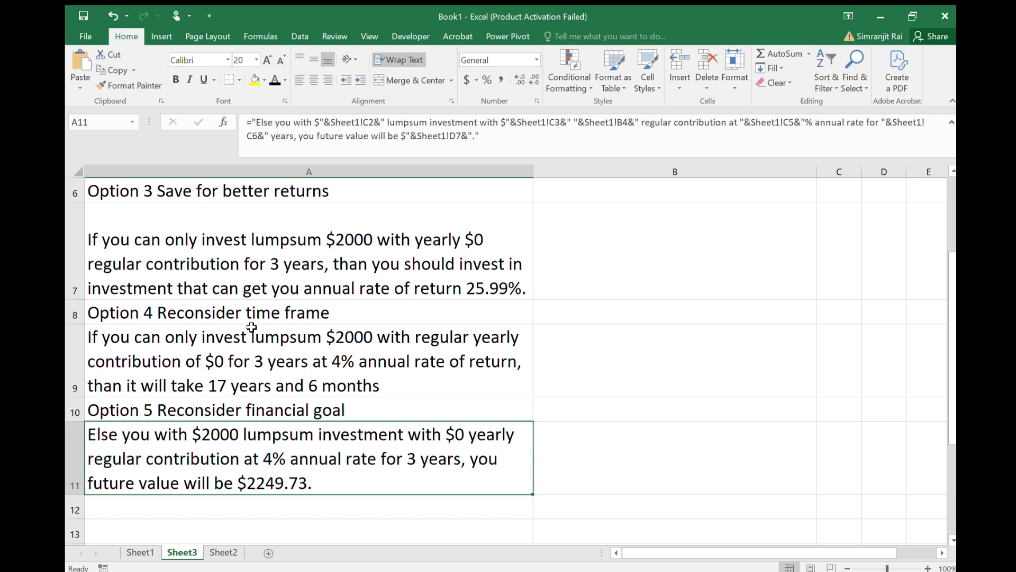